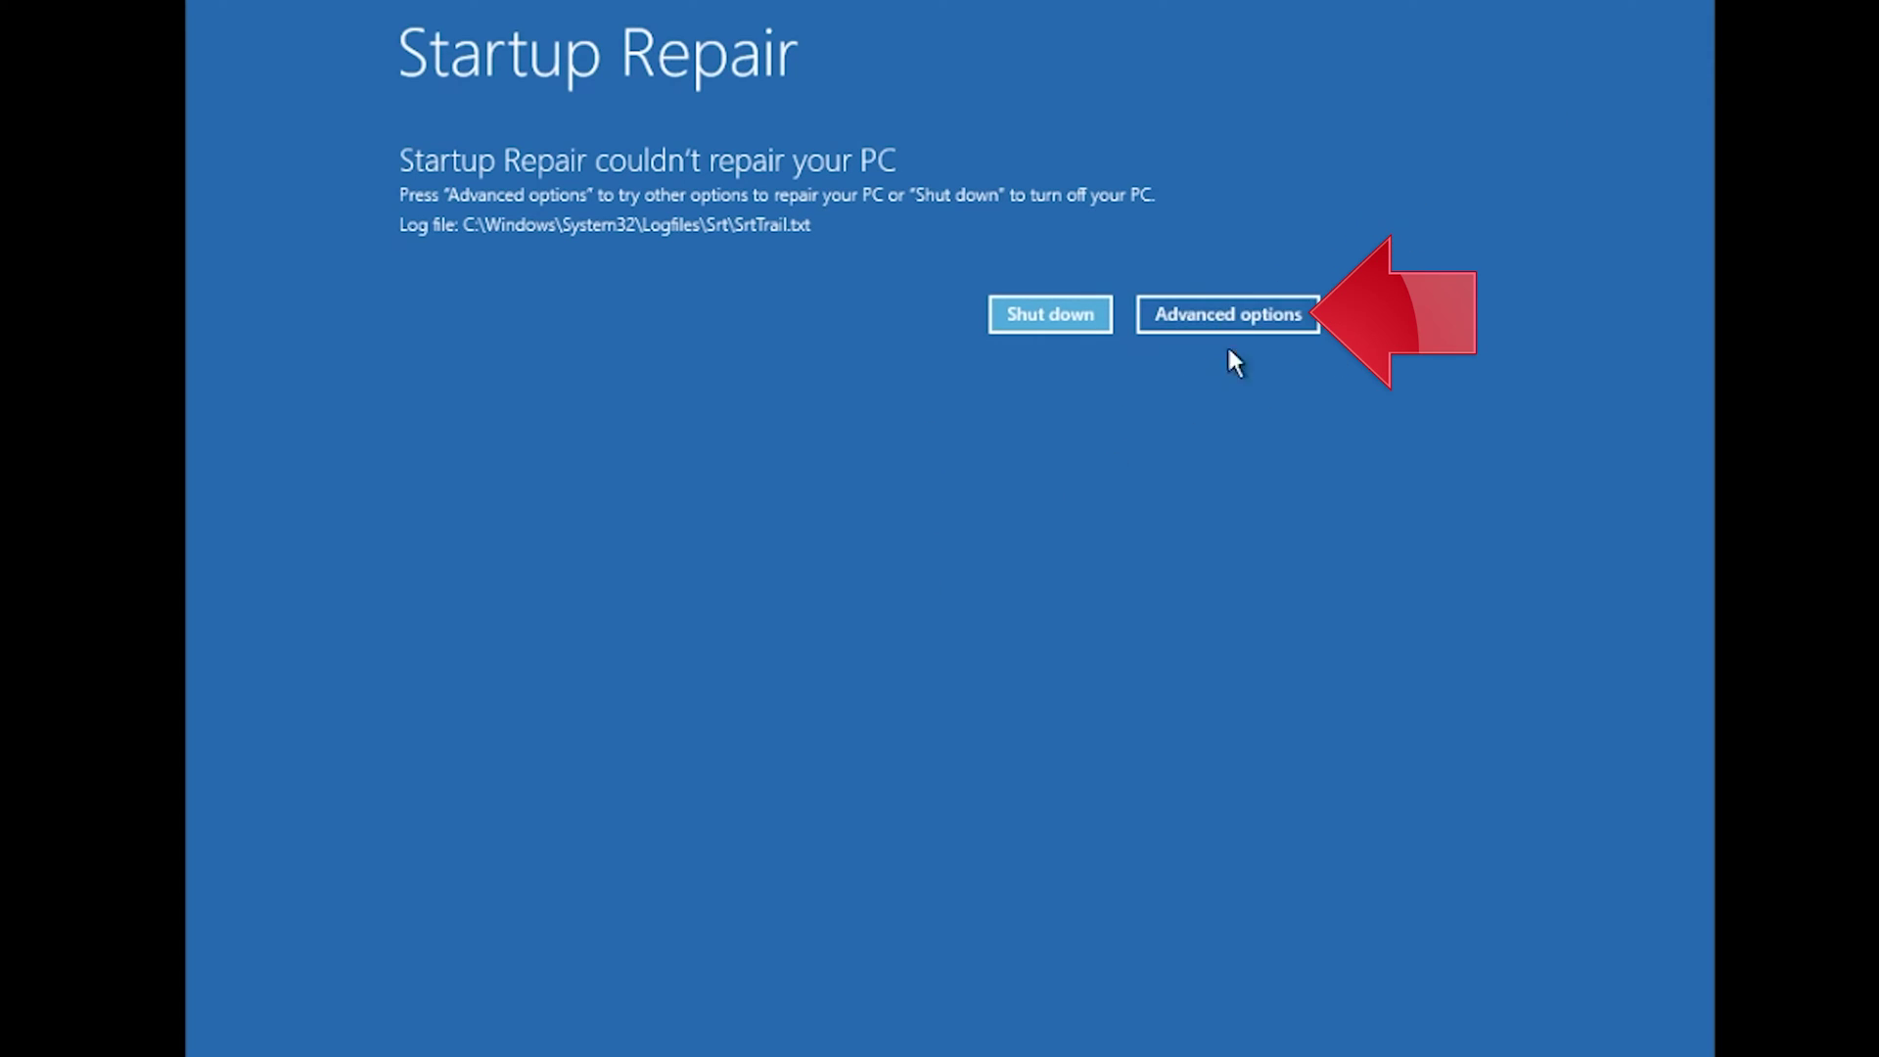
Step: Leave the failed Startup Repair screen through Advanced options and go into Troubleshoot
click(1229, 315)
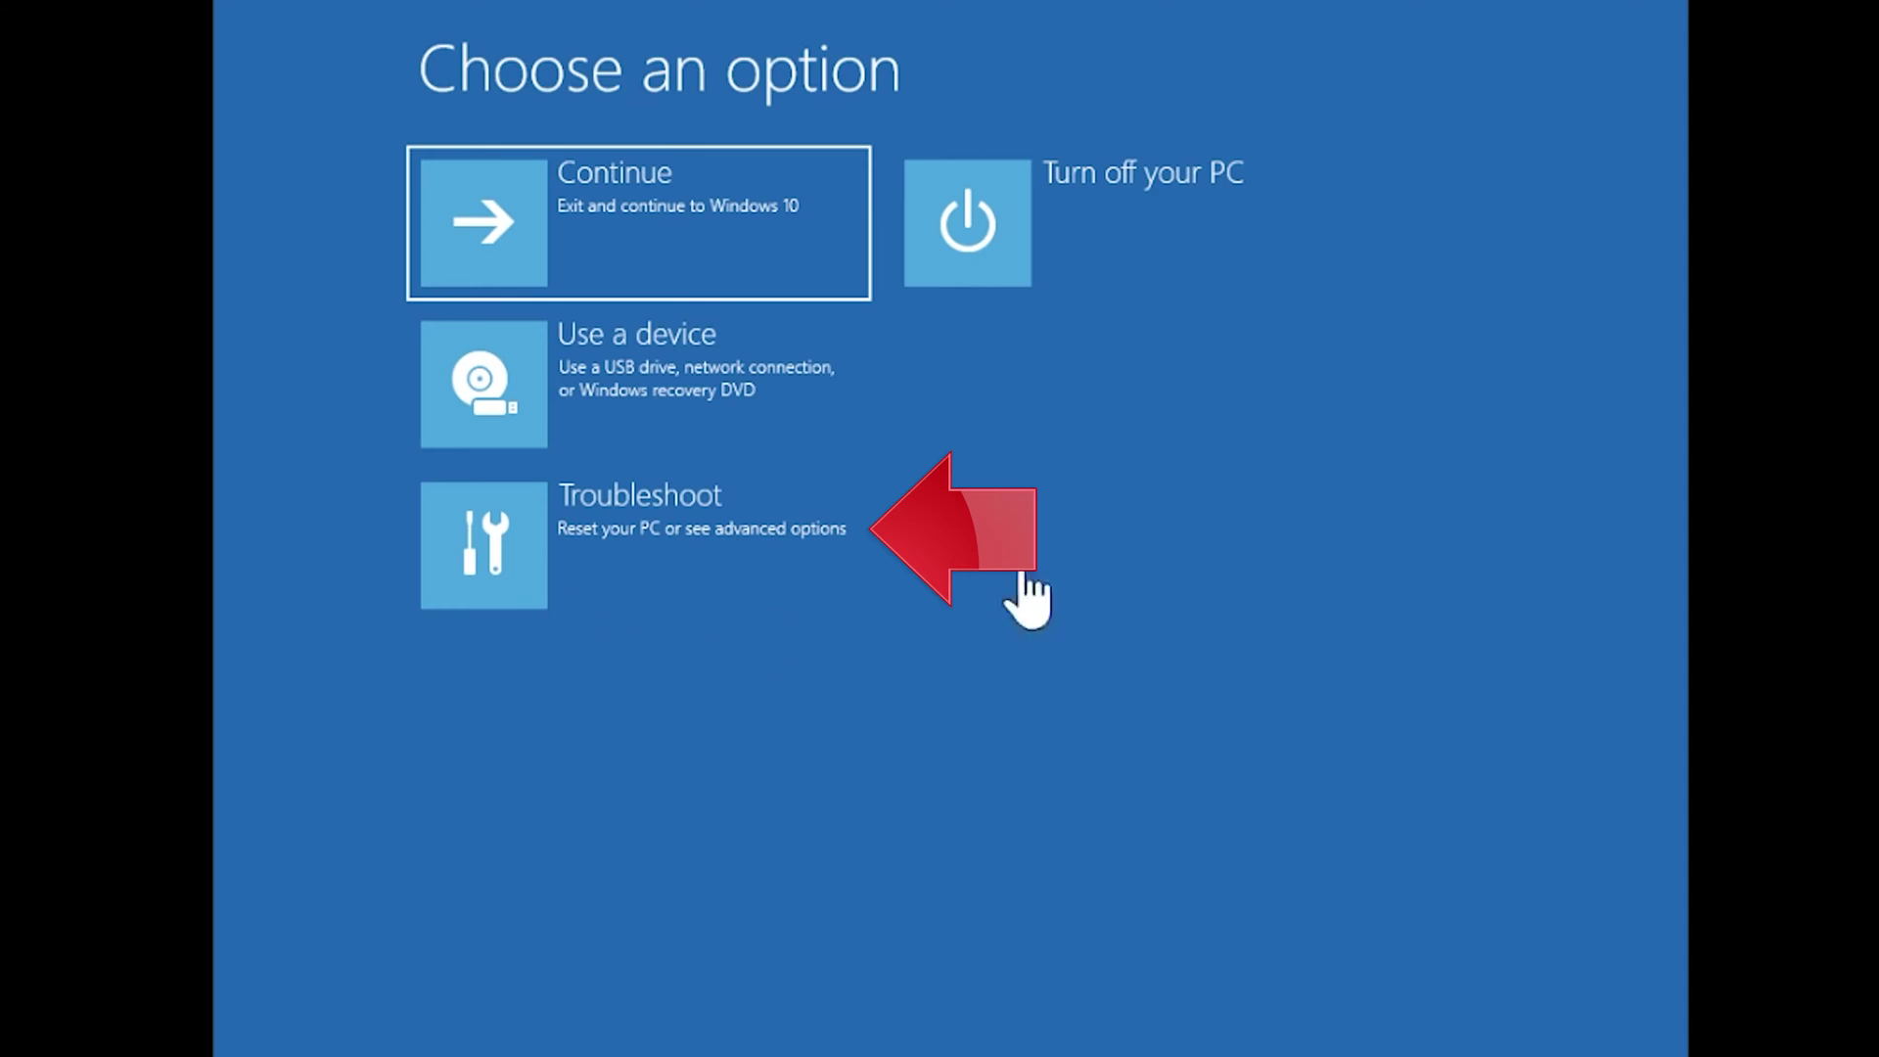
click(618, 590)
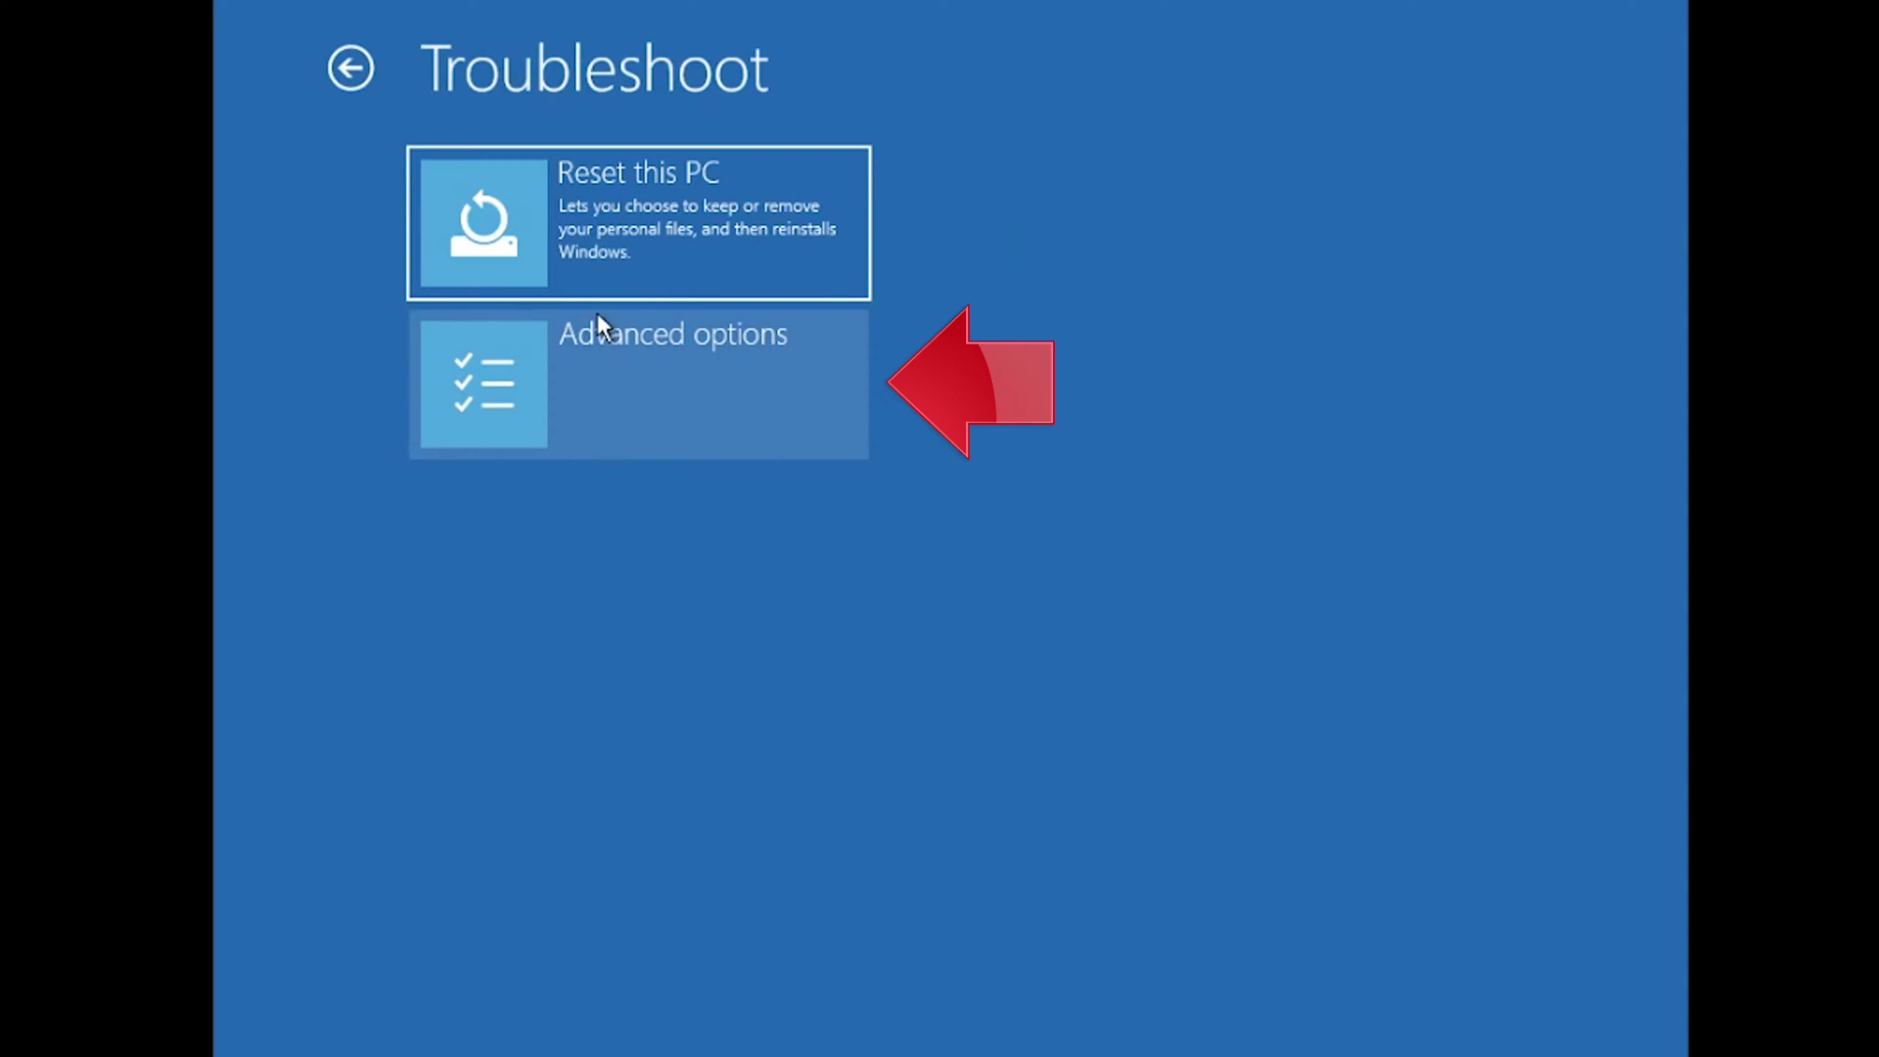
Step: Open the Advanced options page listing Startup Repair, Command Prompt and System Restore
click(818, 372)
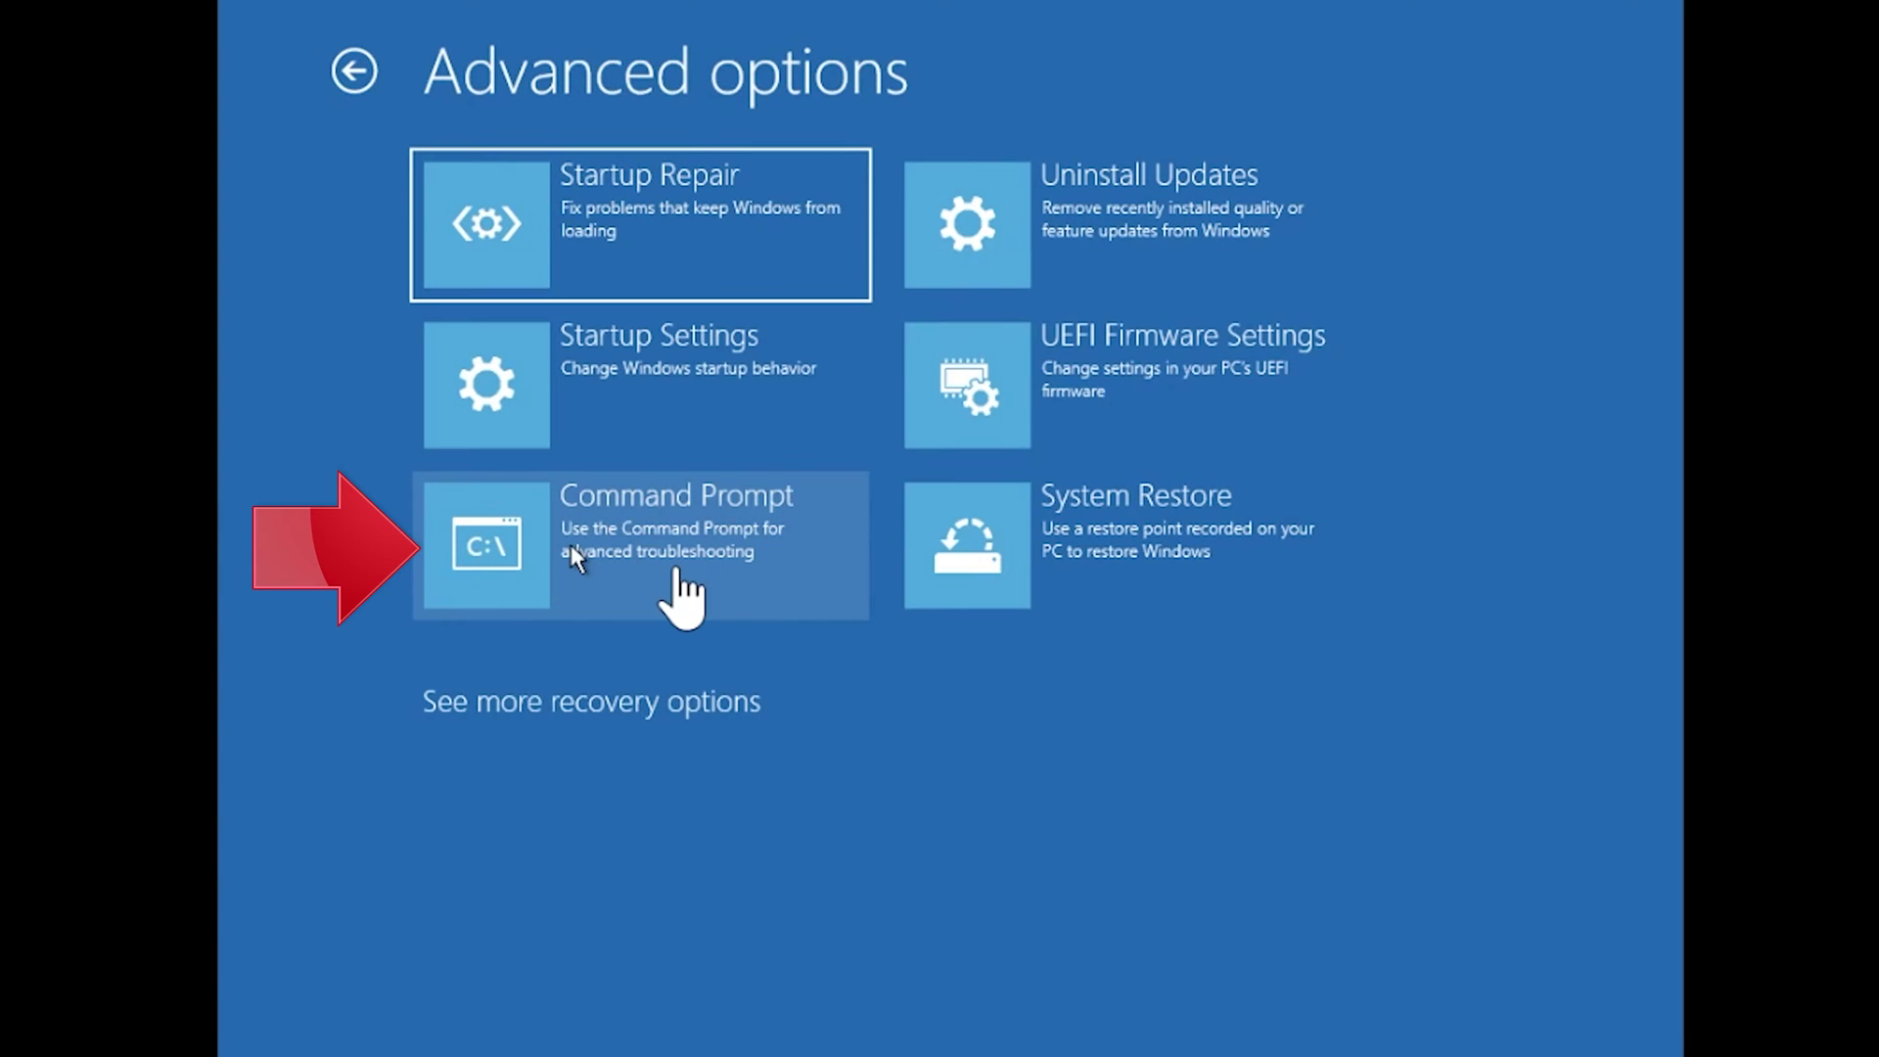
Step: Launch Command Prompt and choose the listed account to reach its password prompt
click(676, 565)
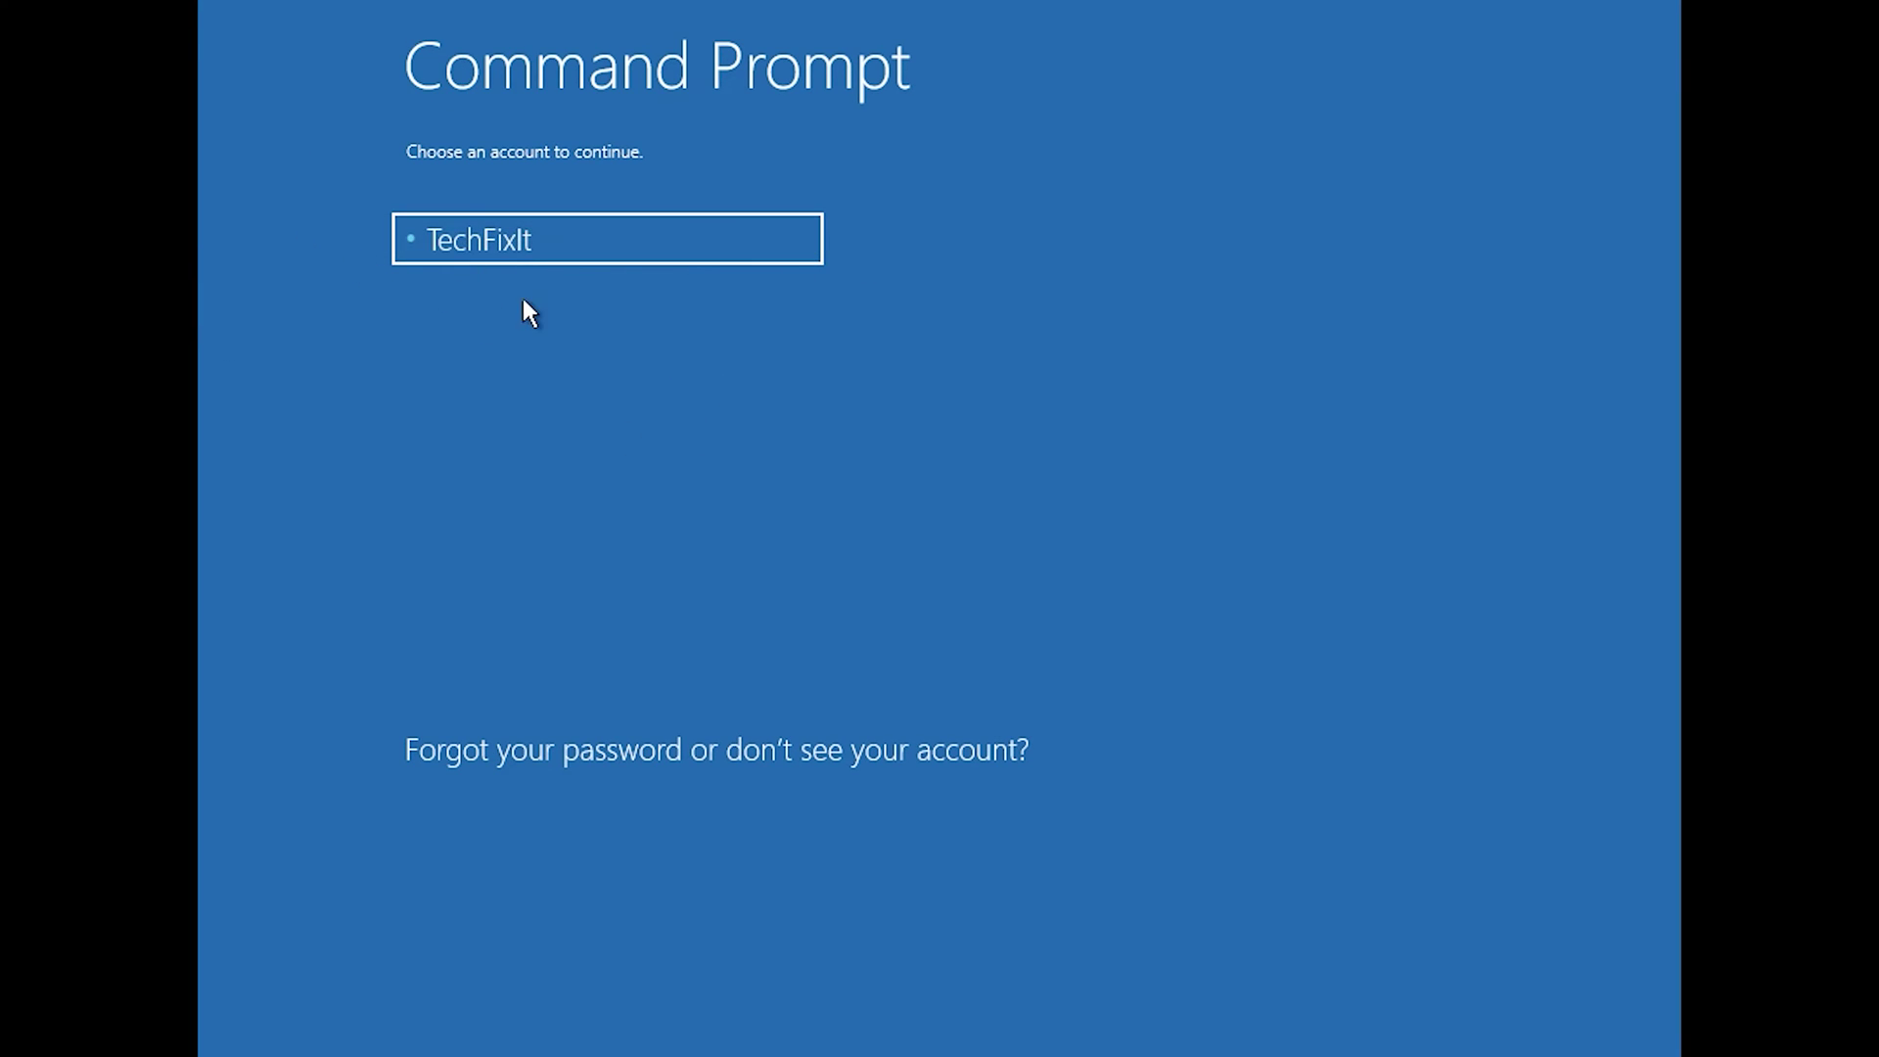
click(599, 258)
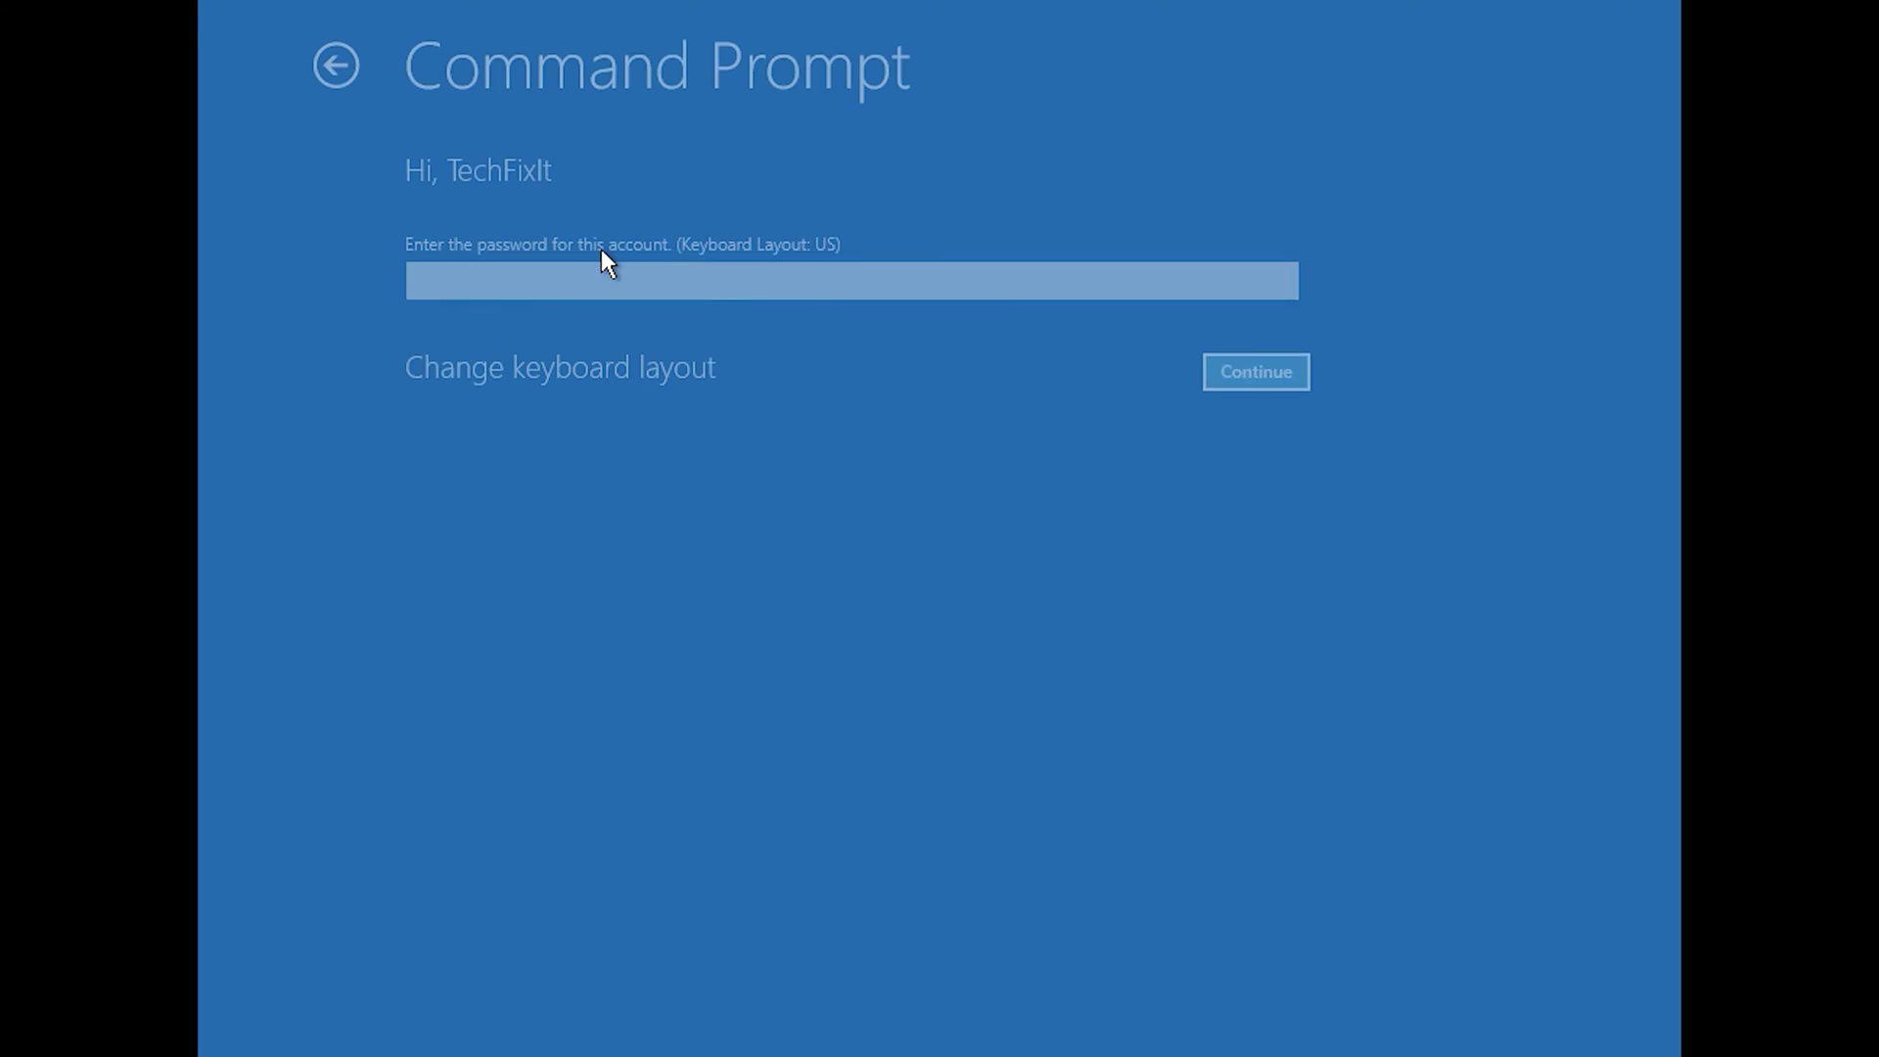
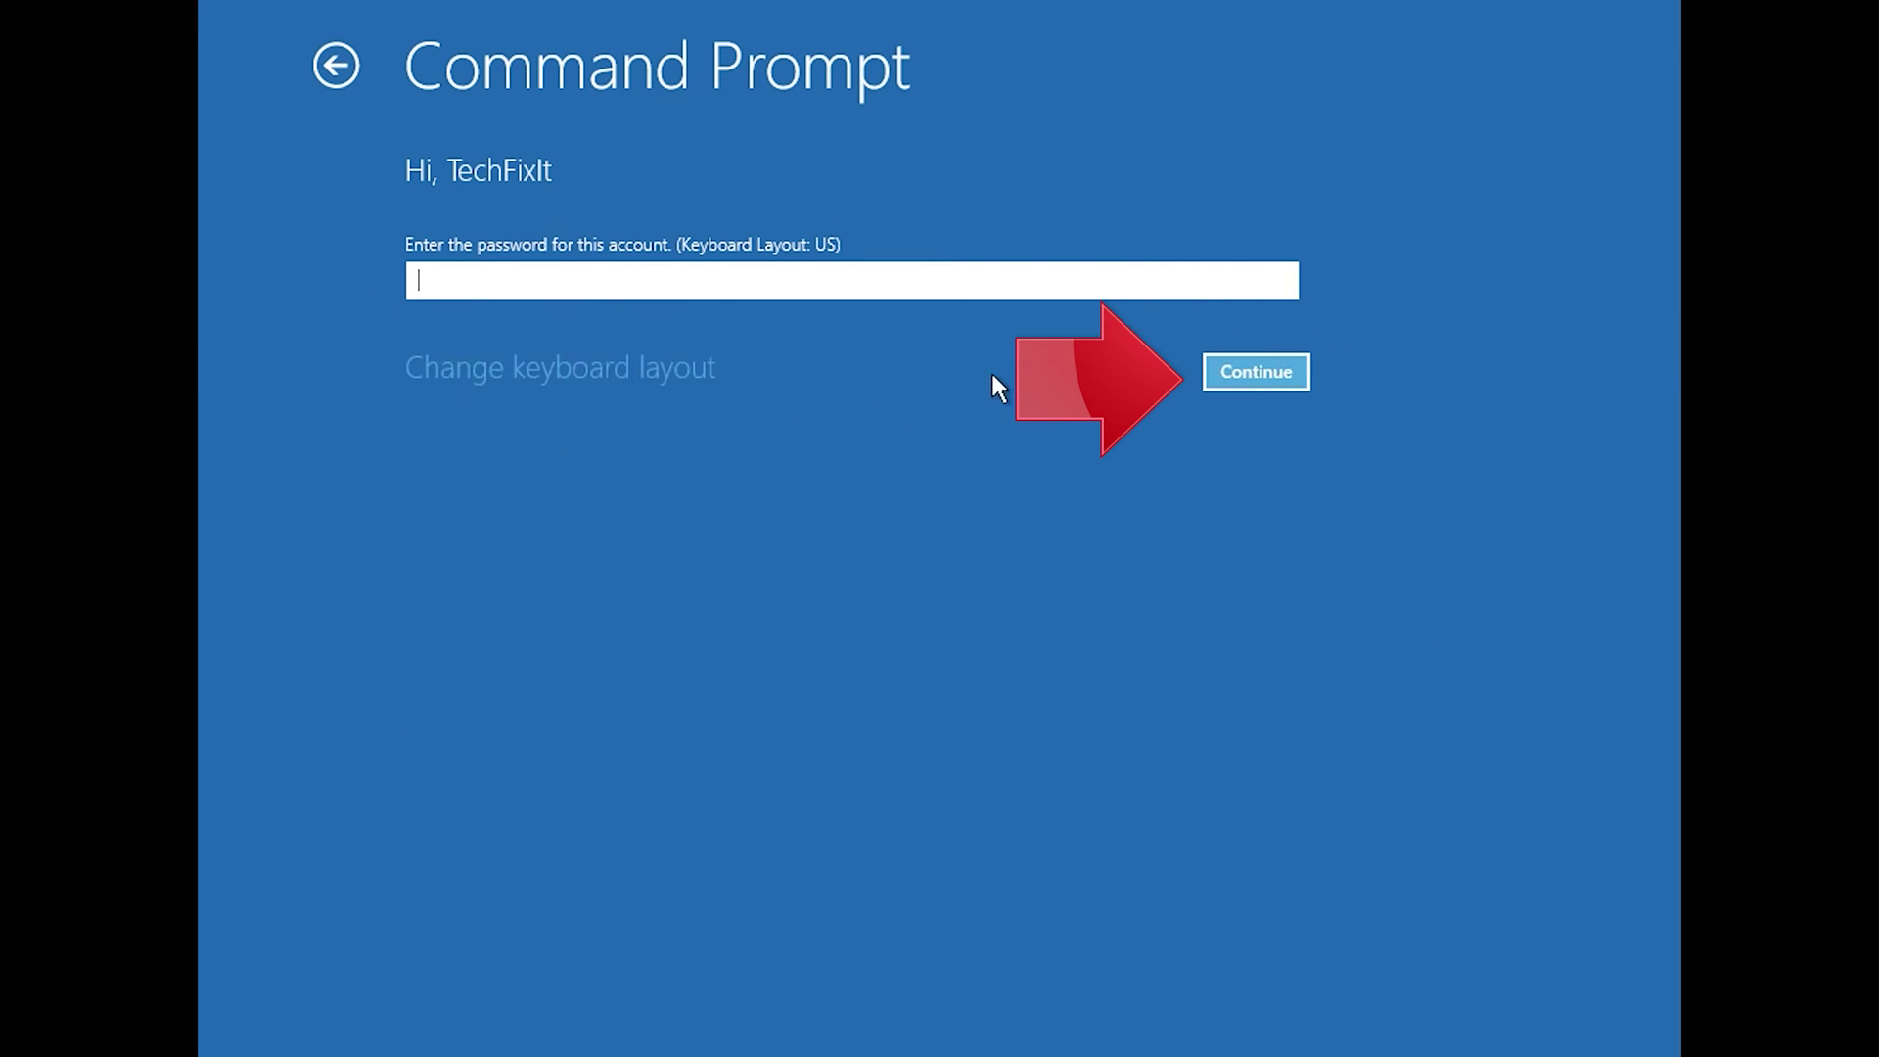
Step: Continue into the recovery command prompt and run bootrec /fixmbr to repair the master boot record
click(1249, 359)
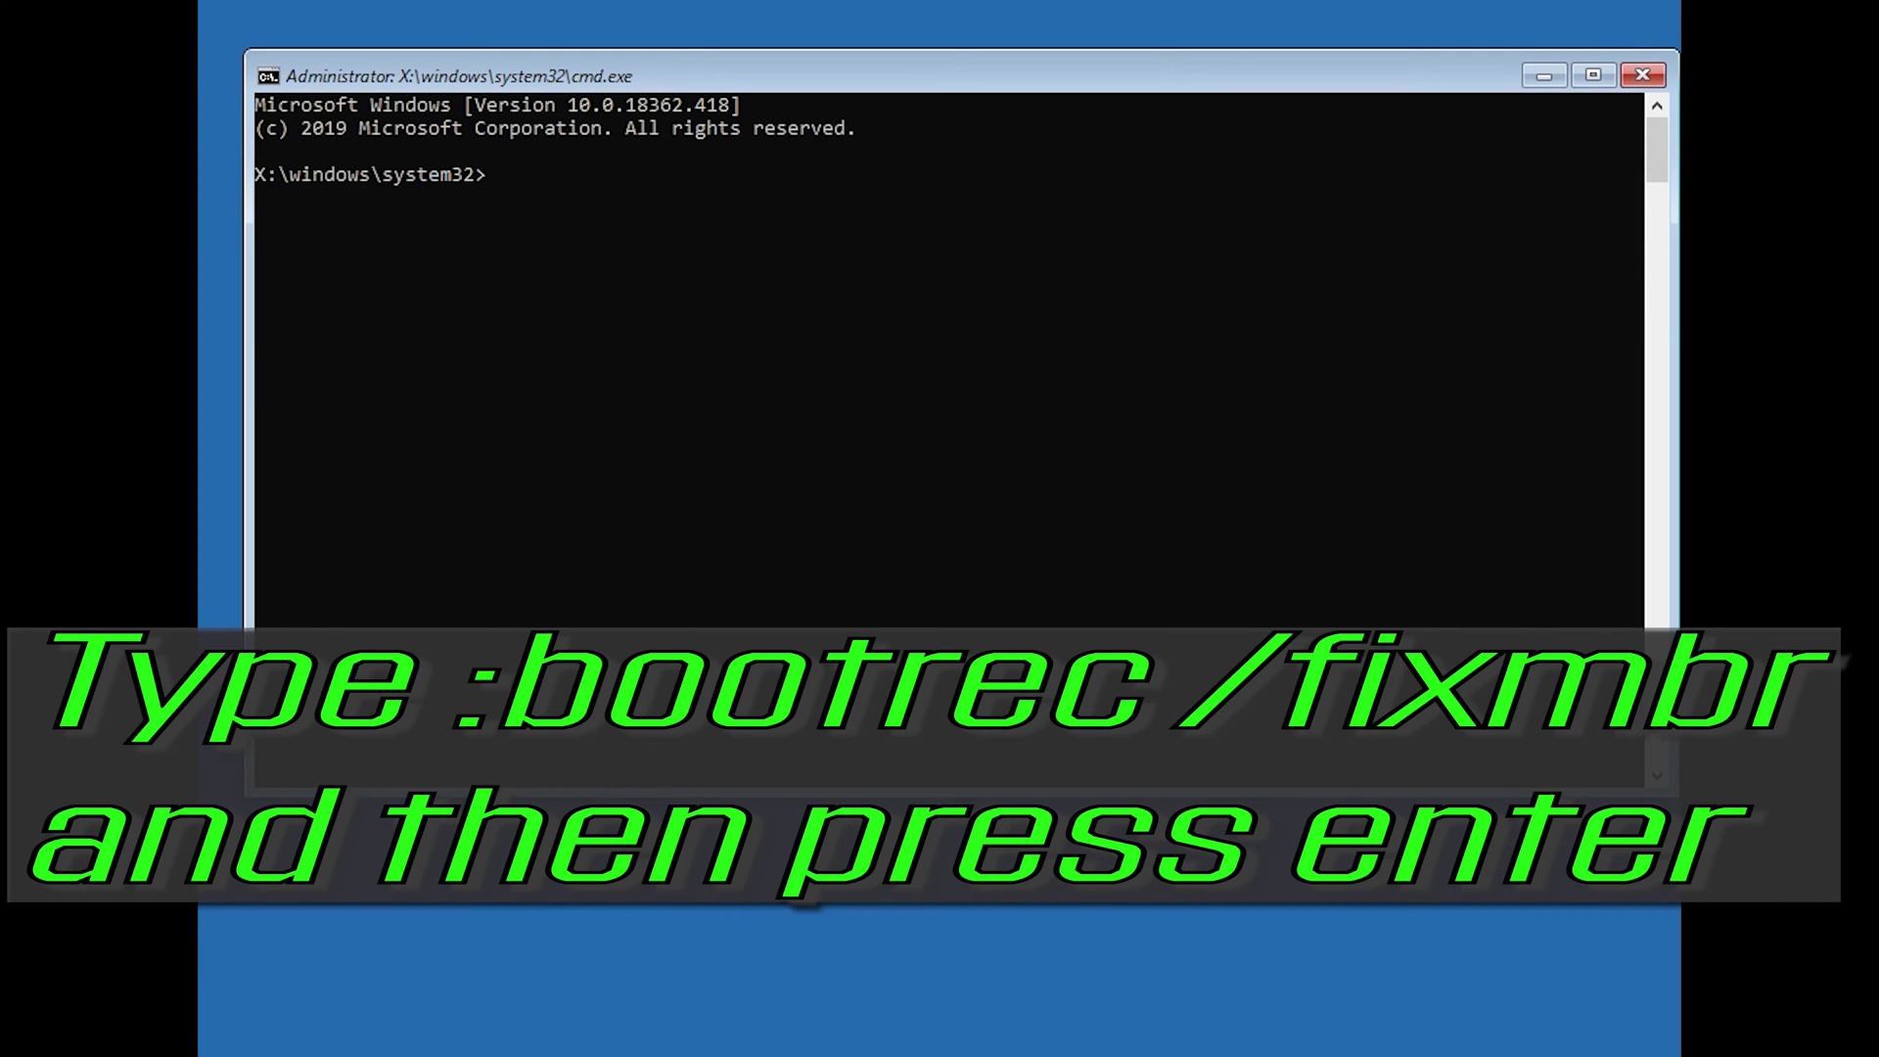
text(bootrec)
text(/fixmbr)
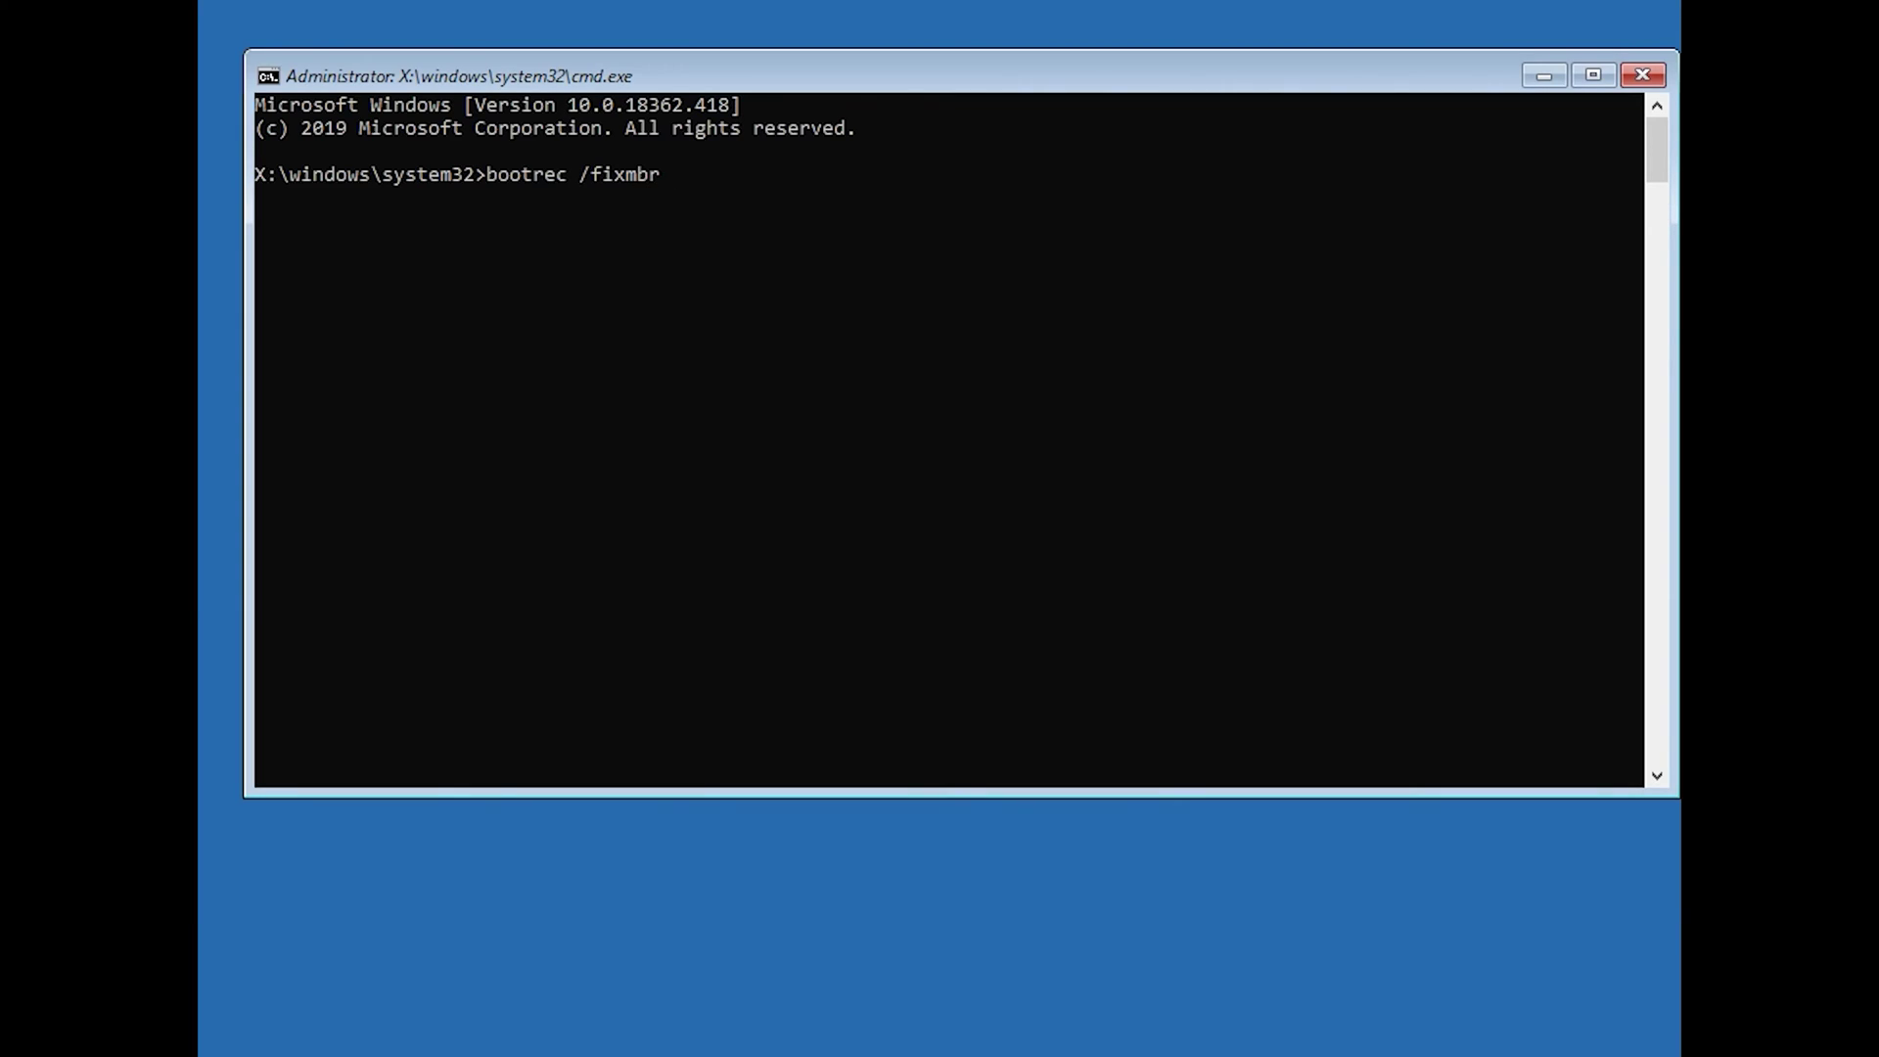
key(Return)
Step: Run bootrec /fixboot, which is denied, then bootsect /nt60 sys to update the system volume's bootcode
text(bootrec)
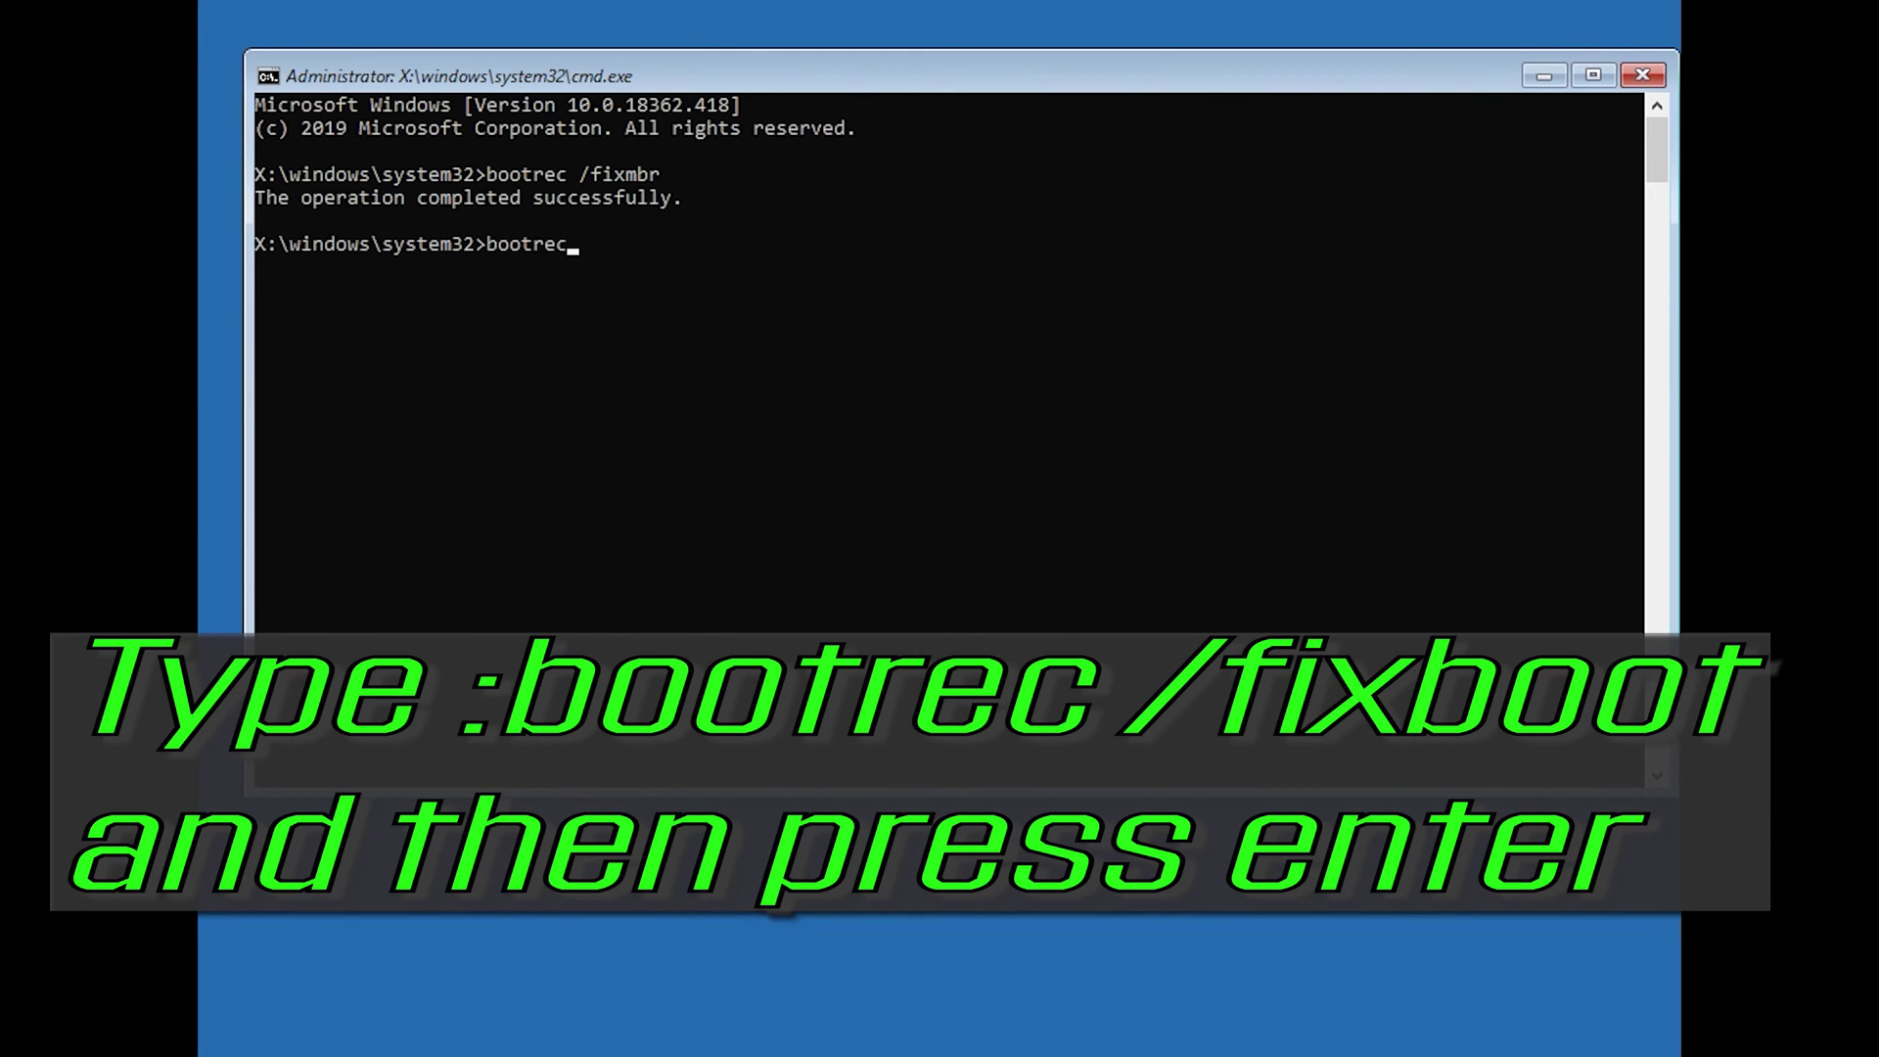
text( /fixboot)
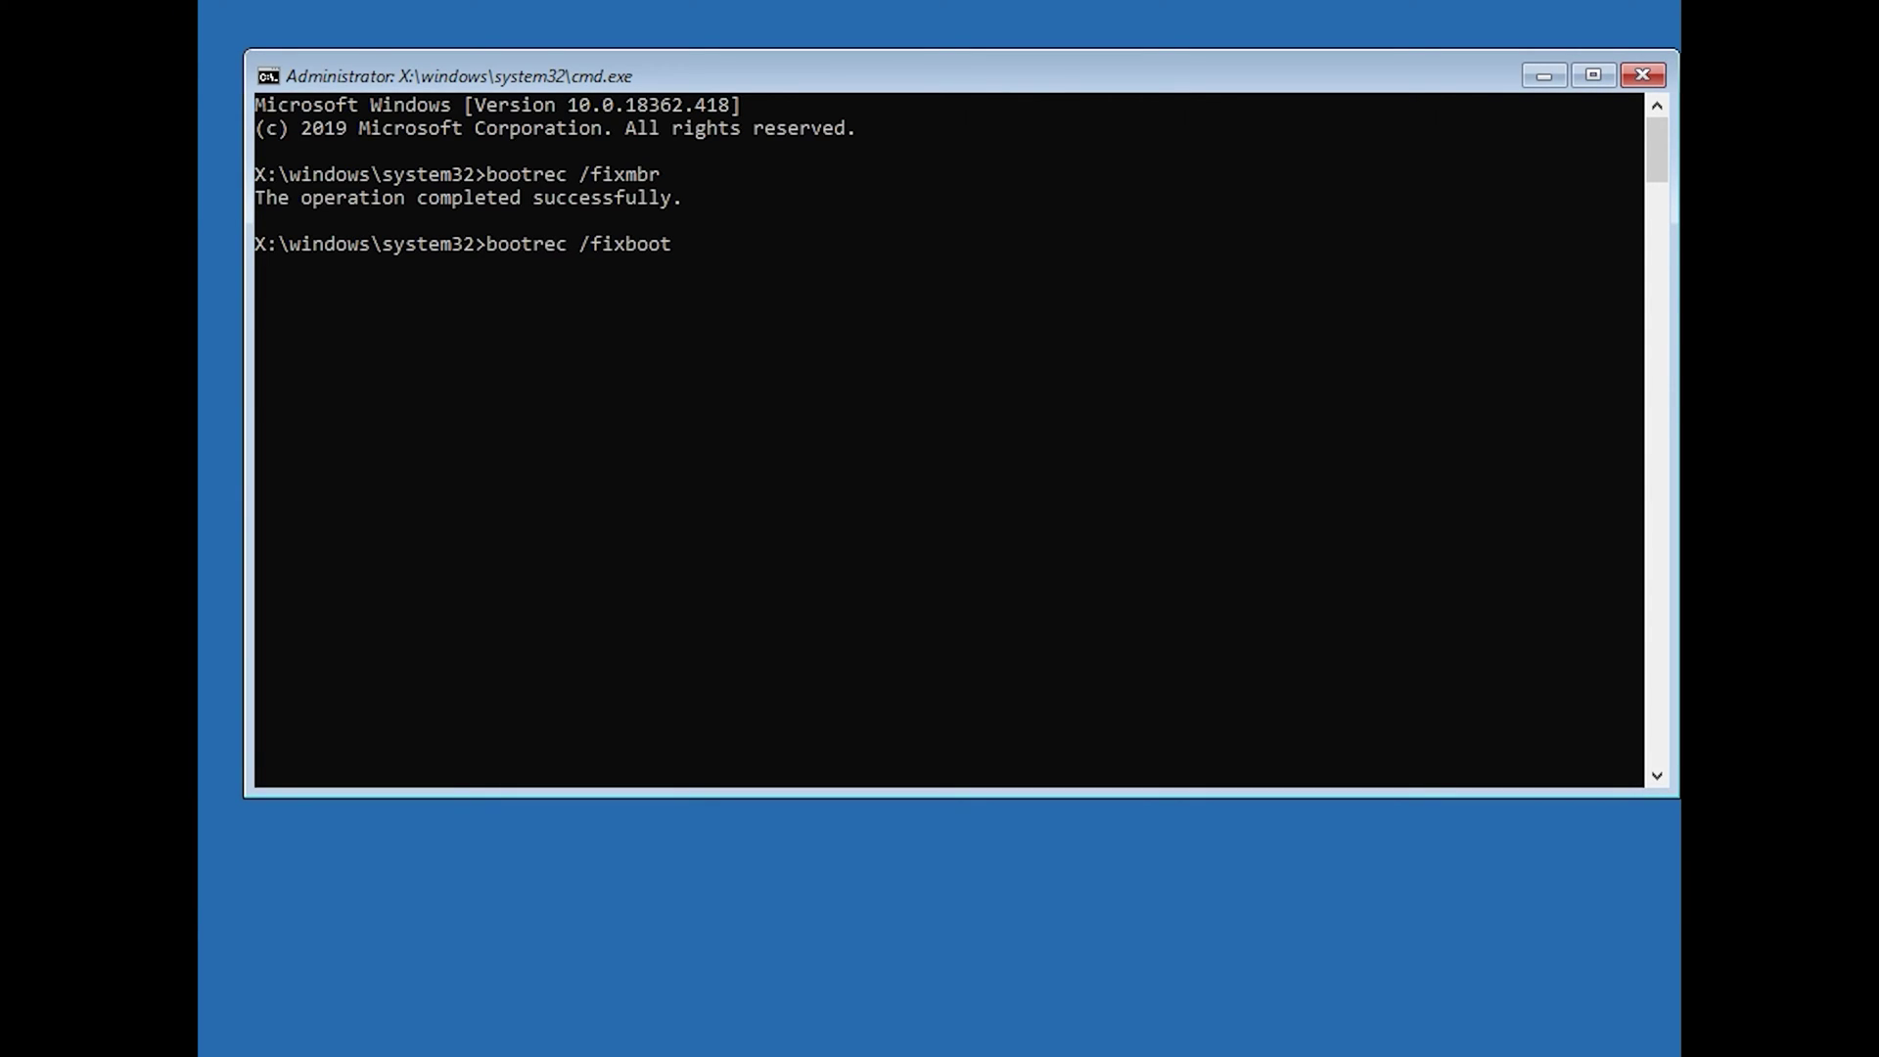
key(Return)
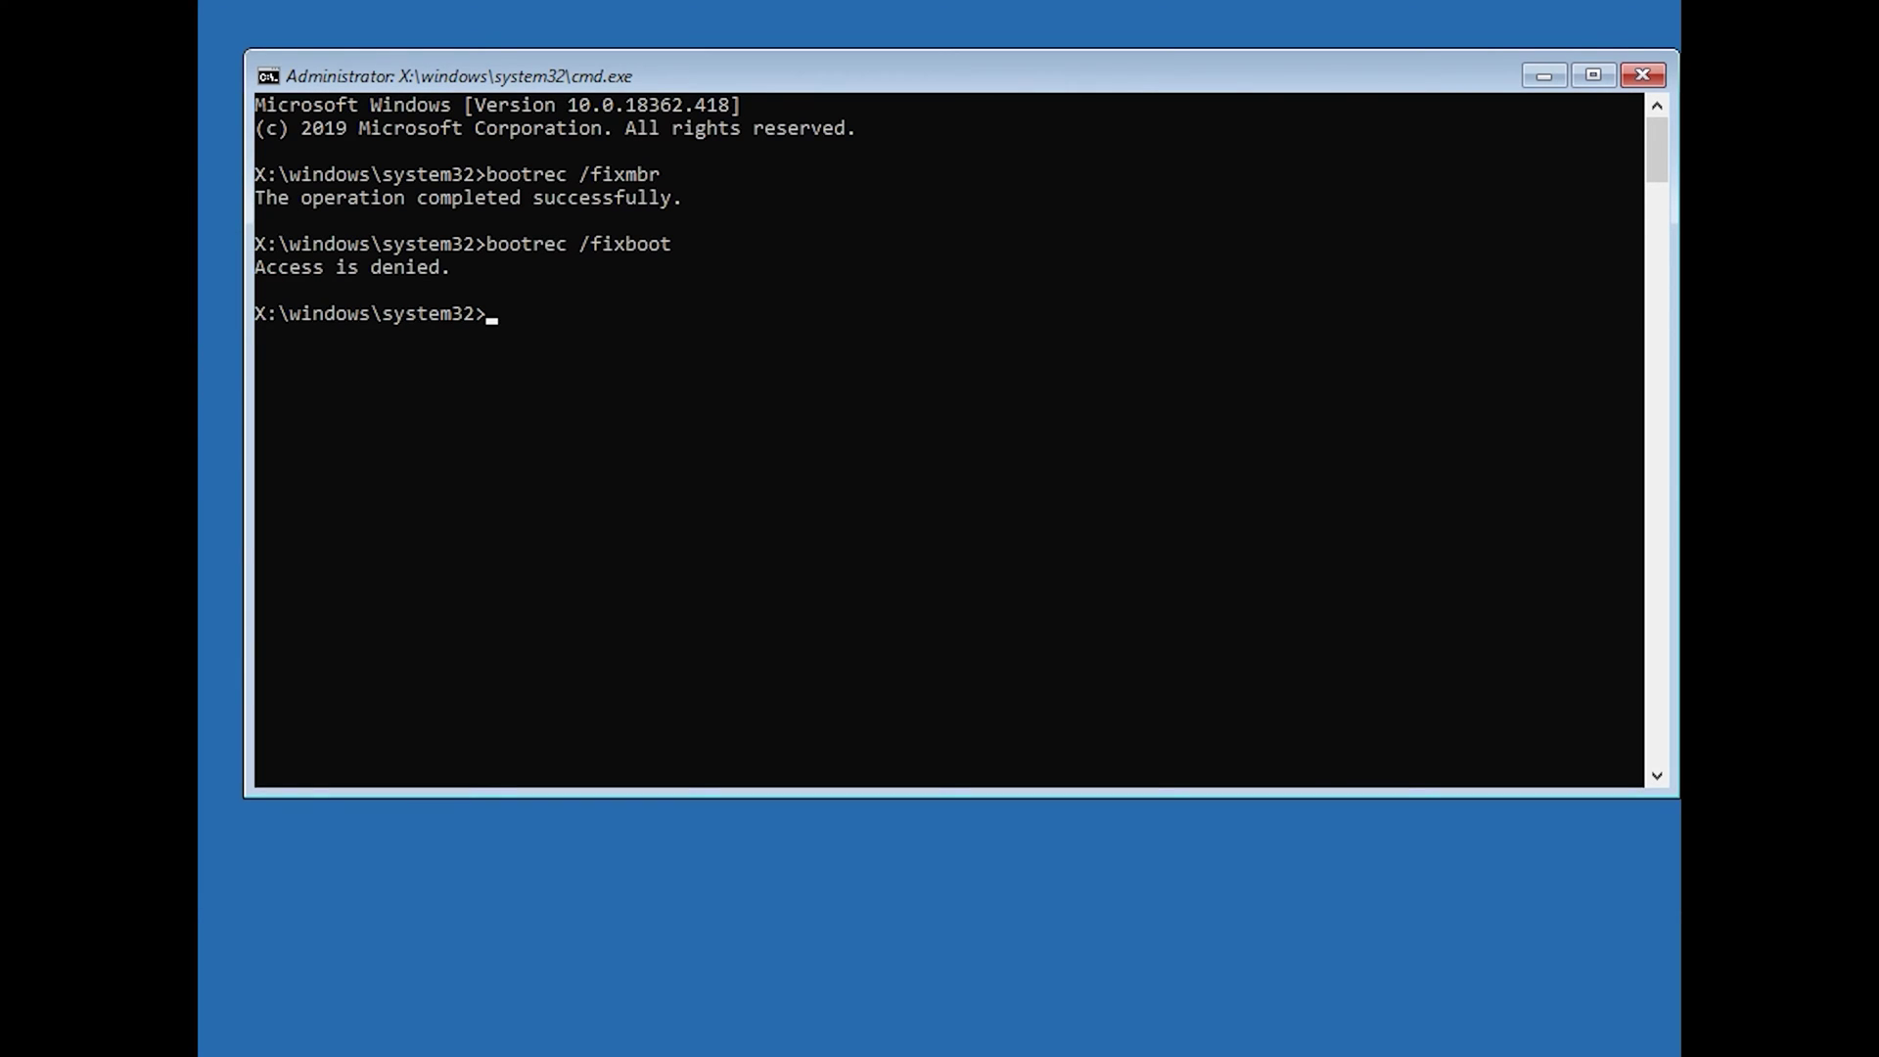
text(boots)
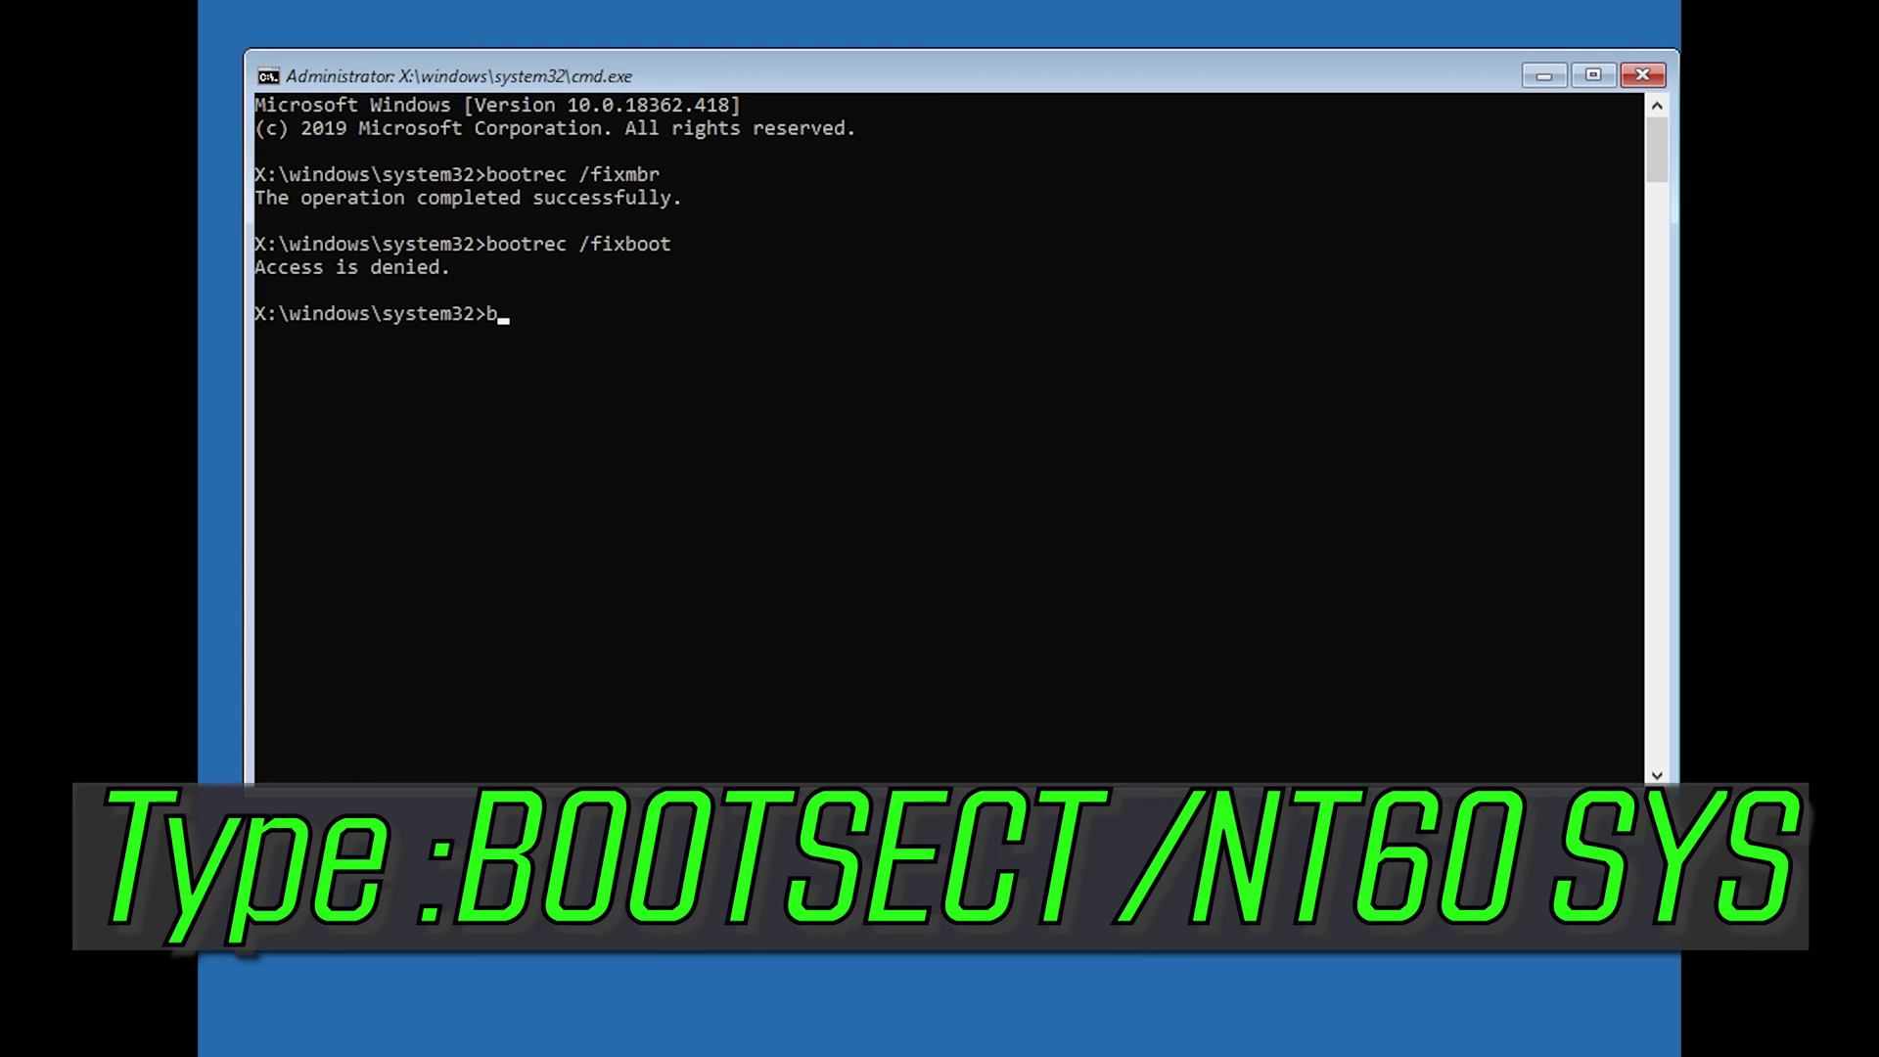
text(ect /nt60 sys)
key(Return)
Step: Rerun bootrec /fixboot successfully and export the boot configuration data to c:\bcdbackup
text(boot)
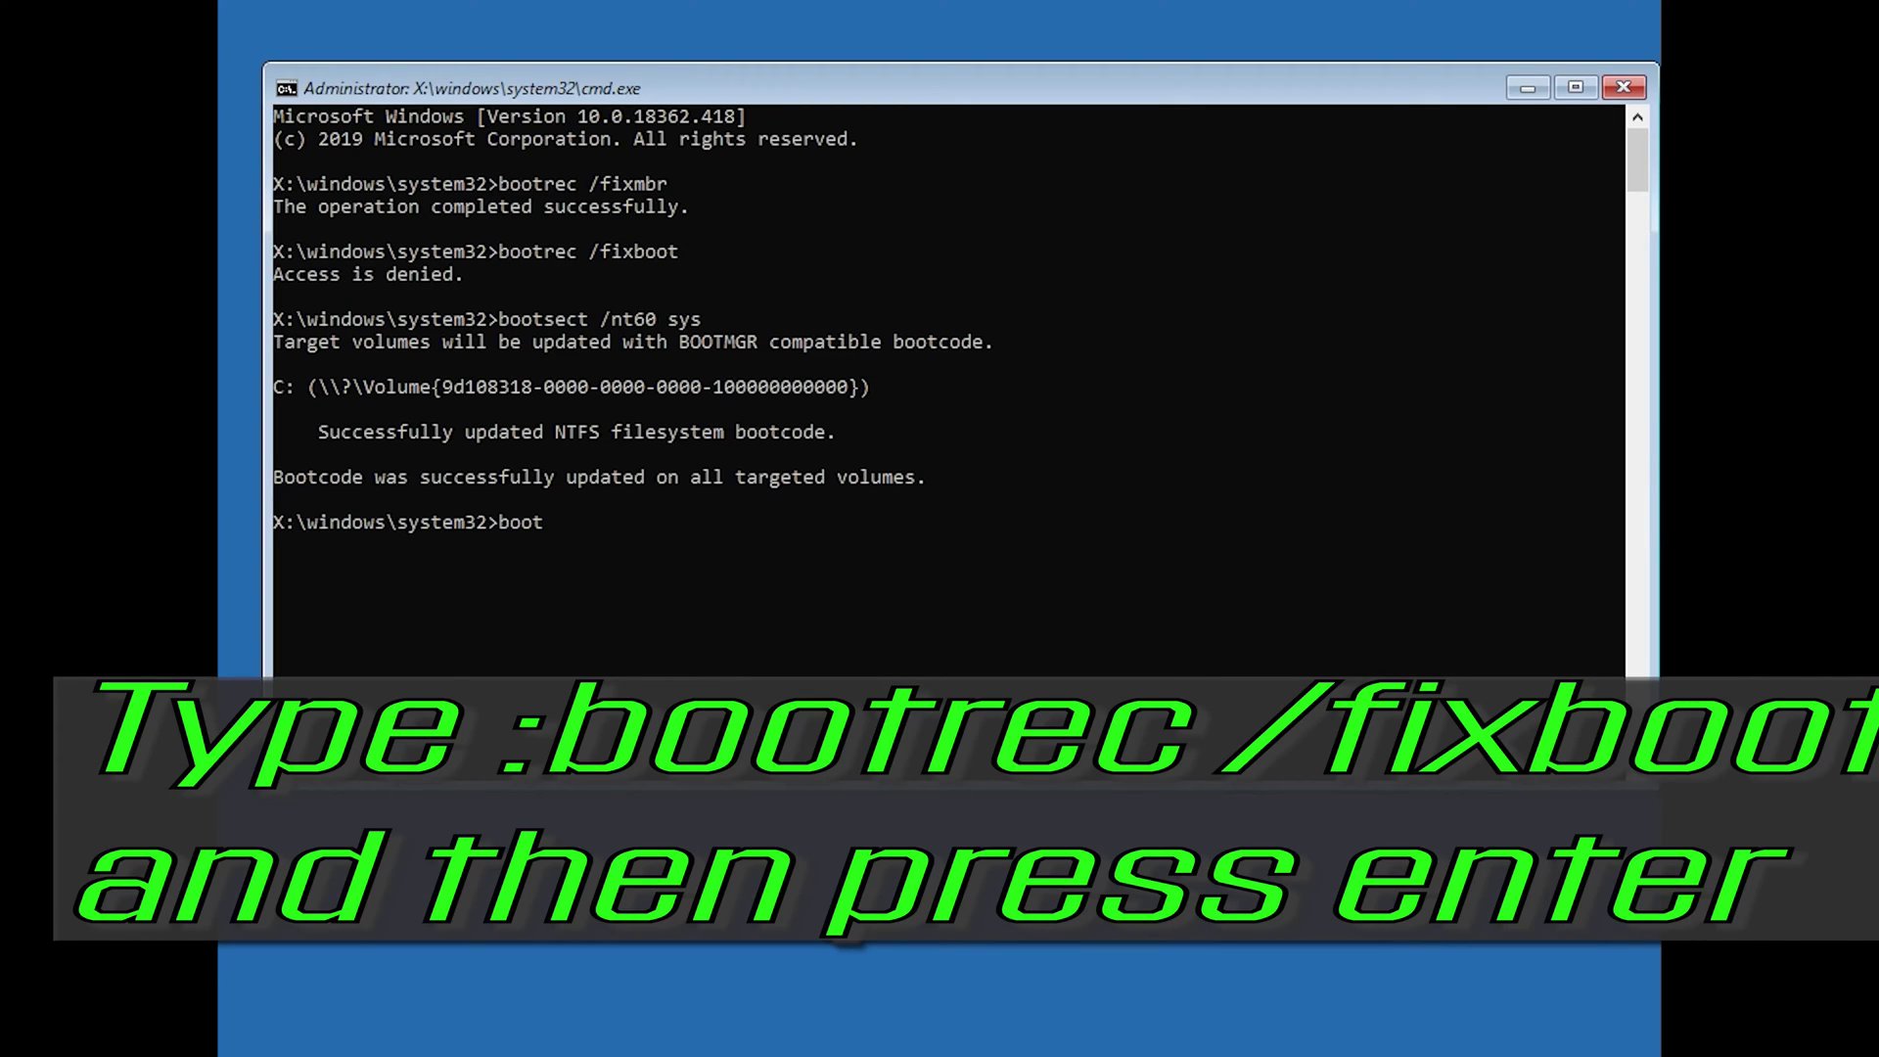
text(rec /fixboot)
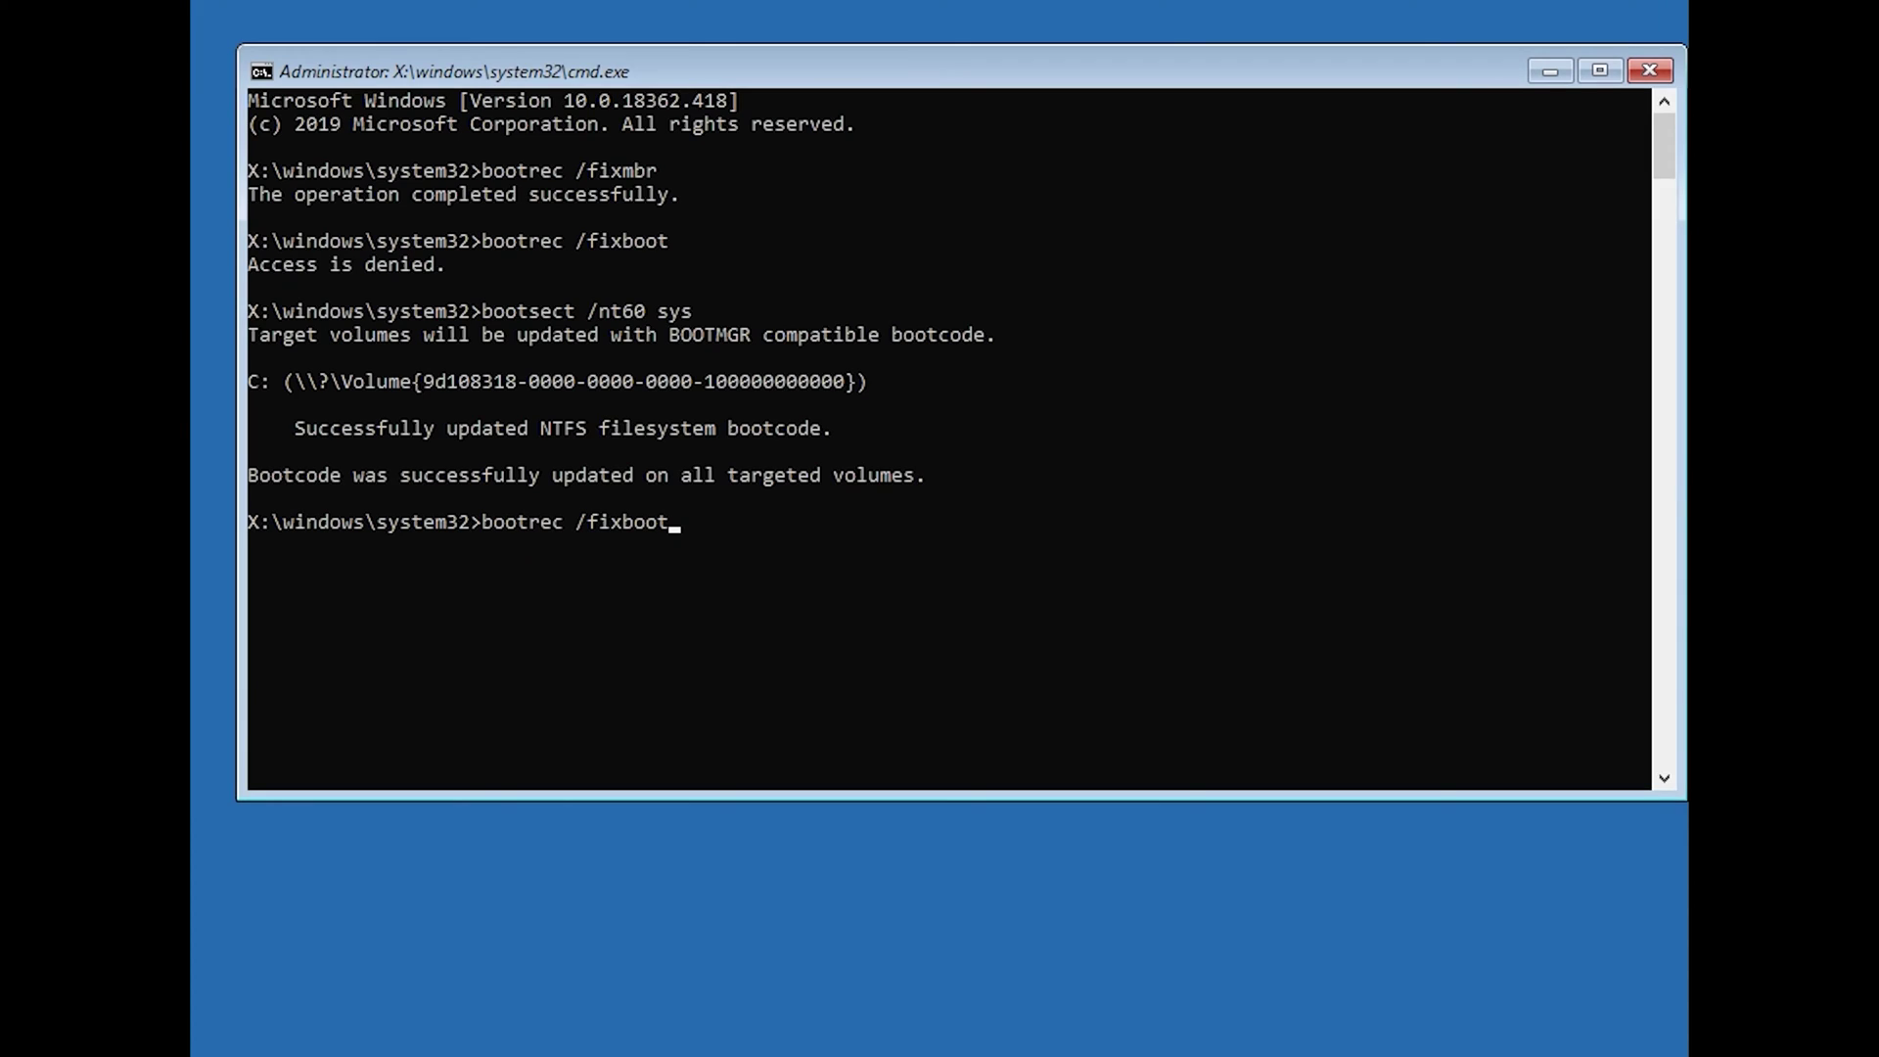
key(Return)
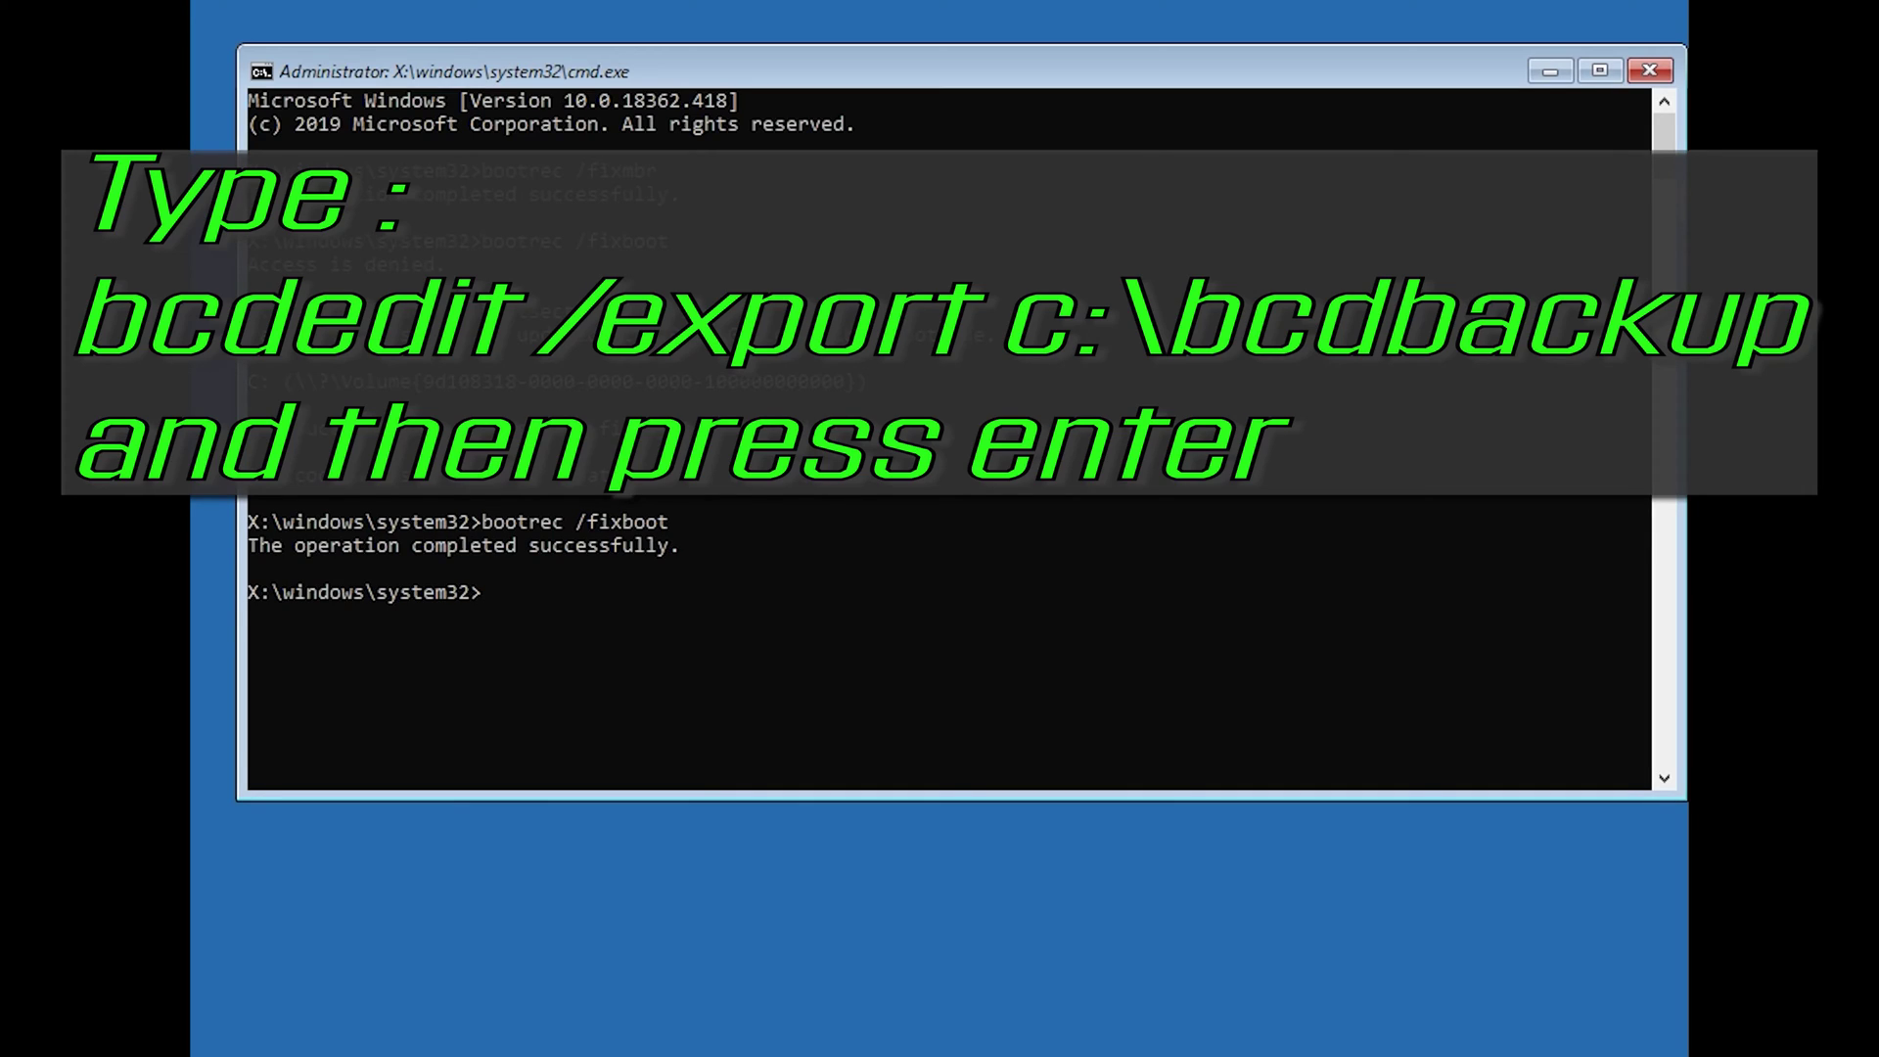
text(bcdedit /export c:\bcd)
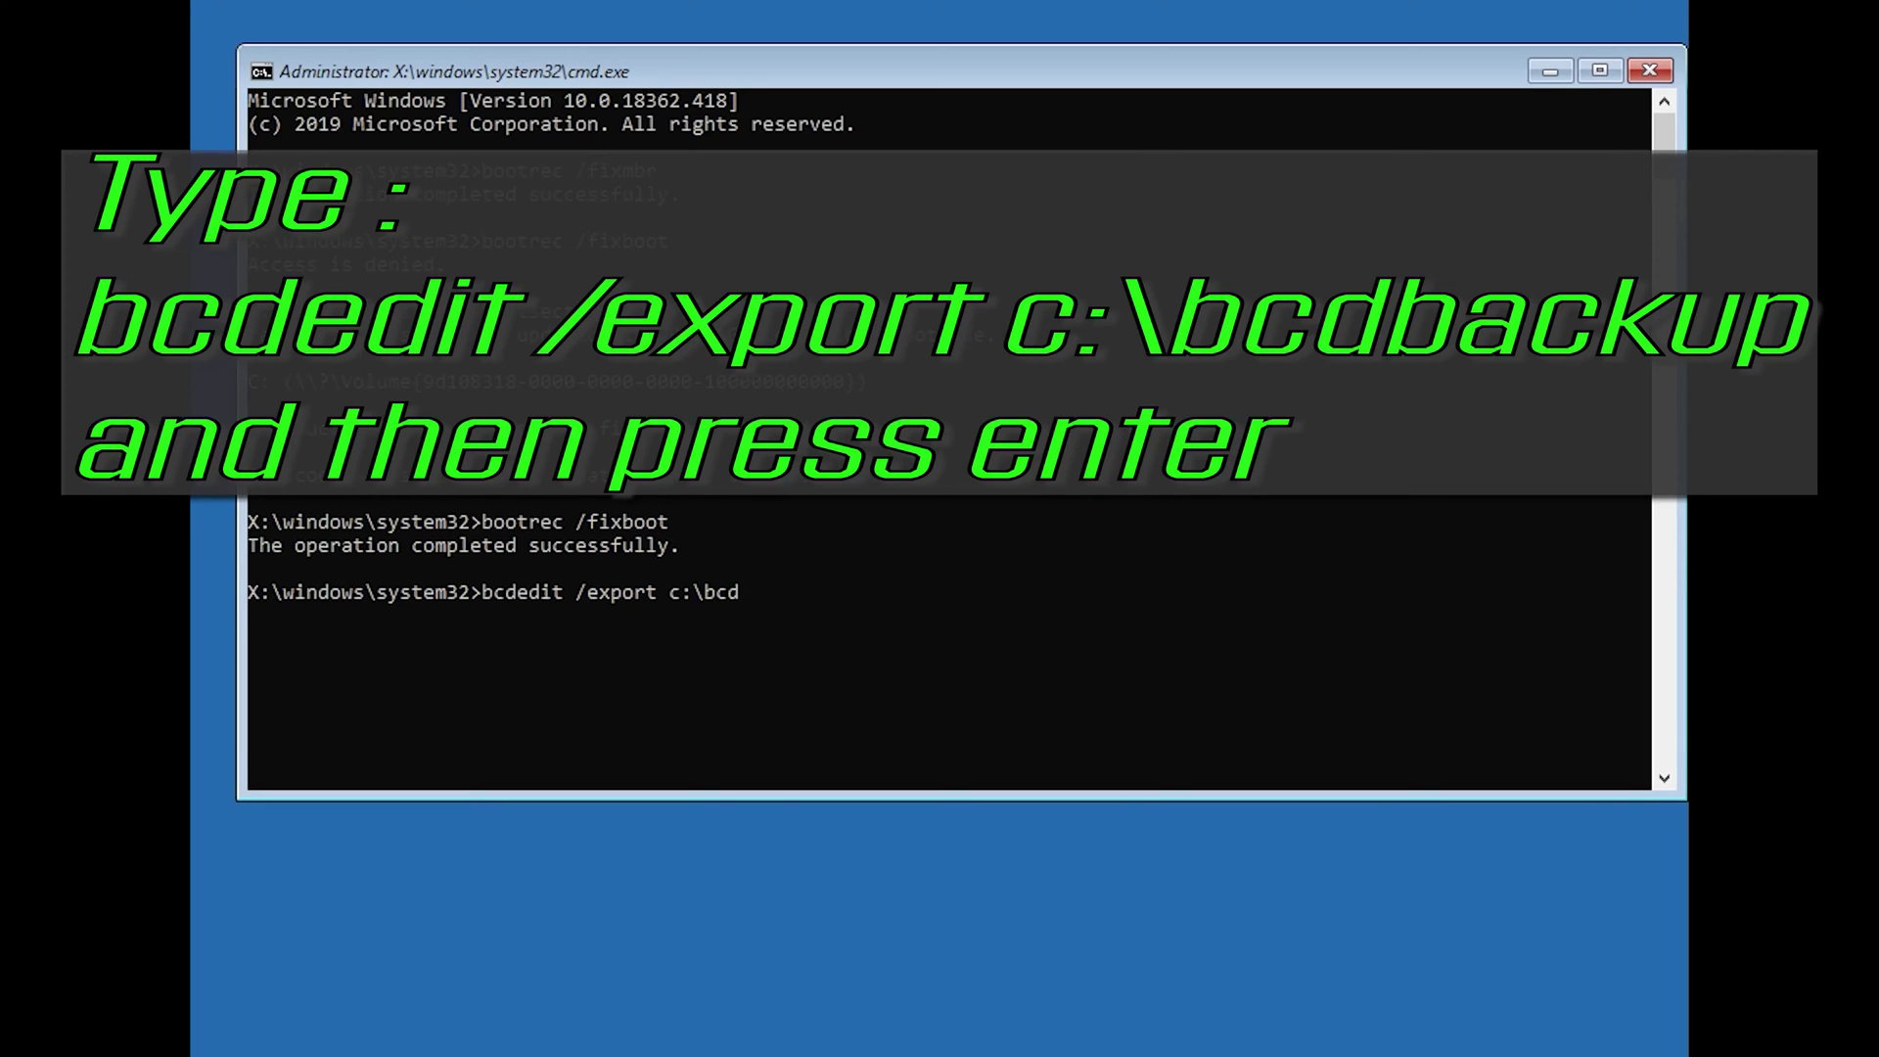
text(backup)
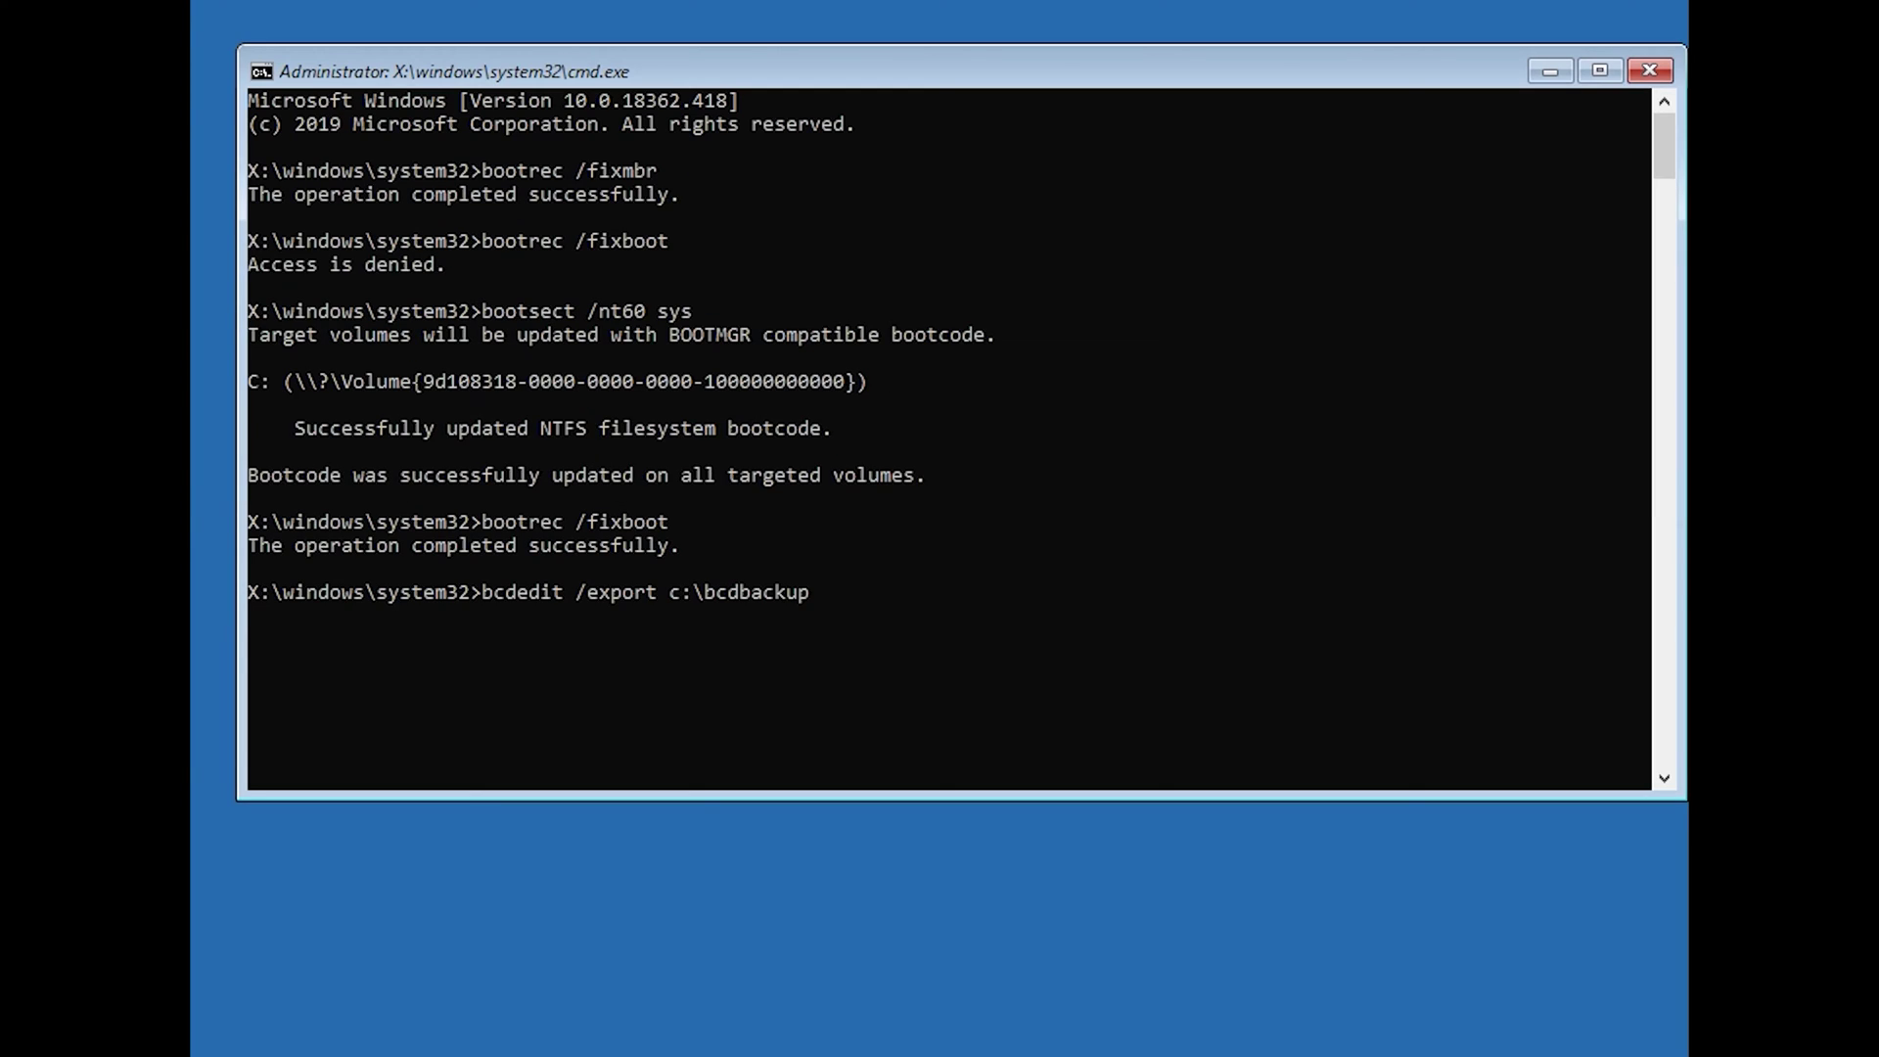
key(Return)
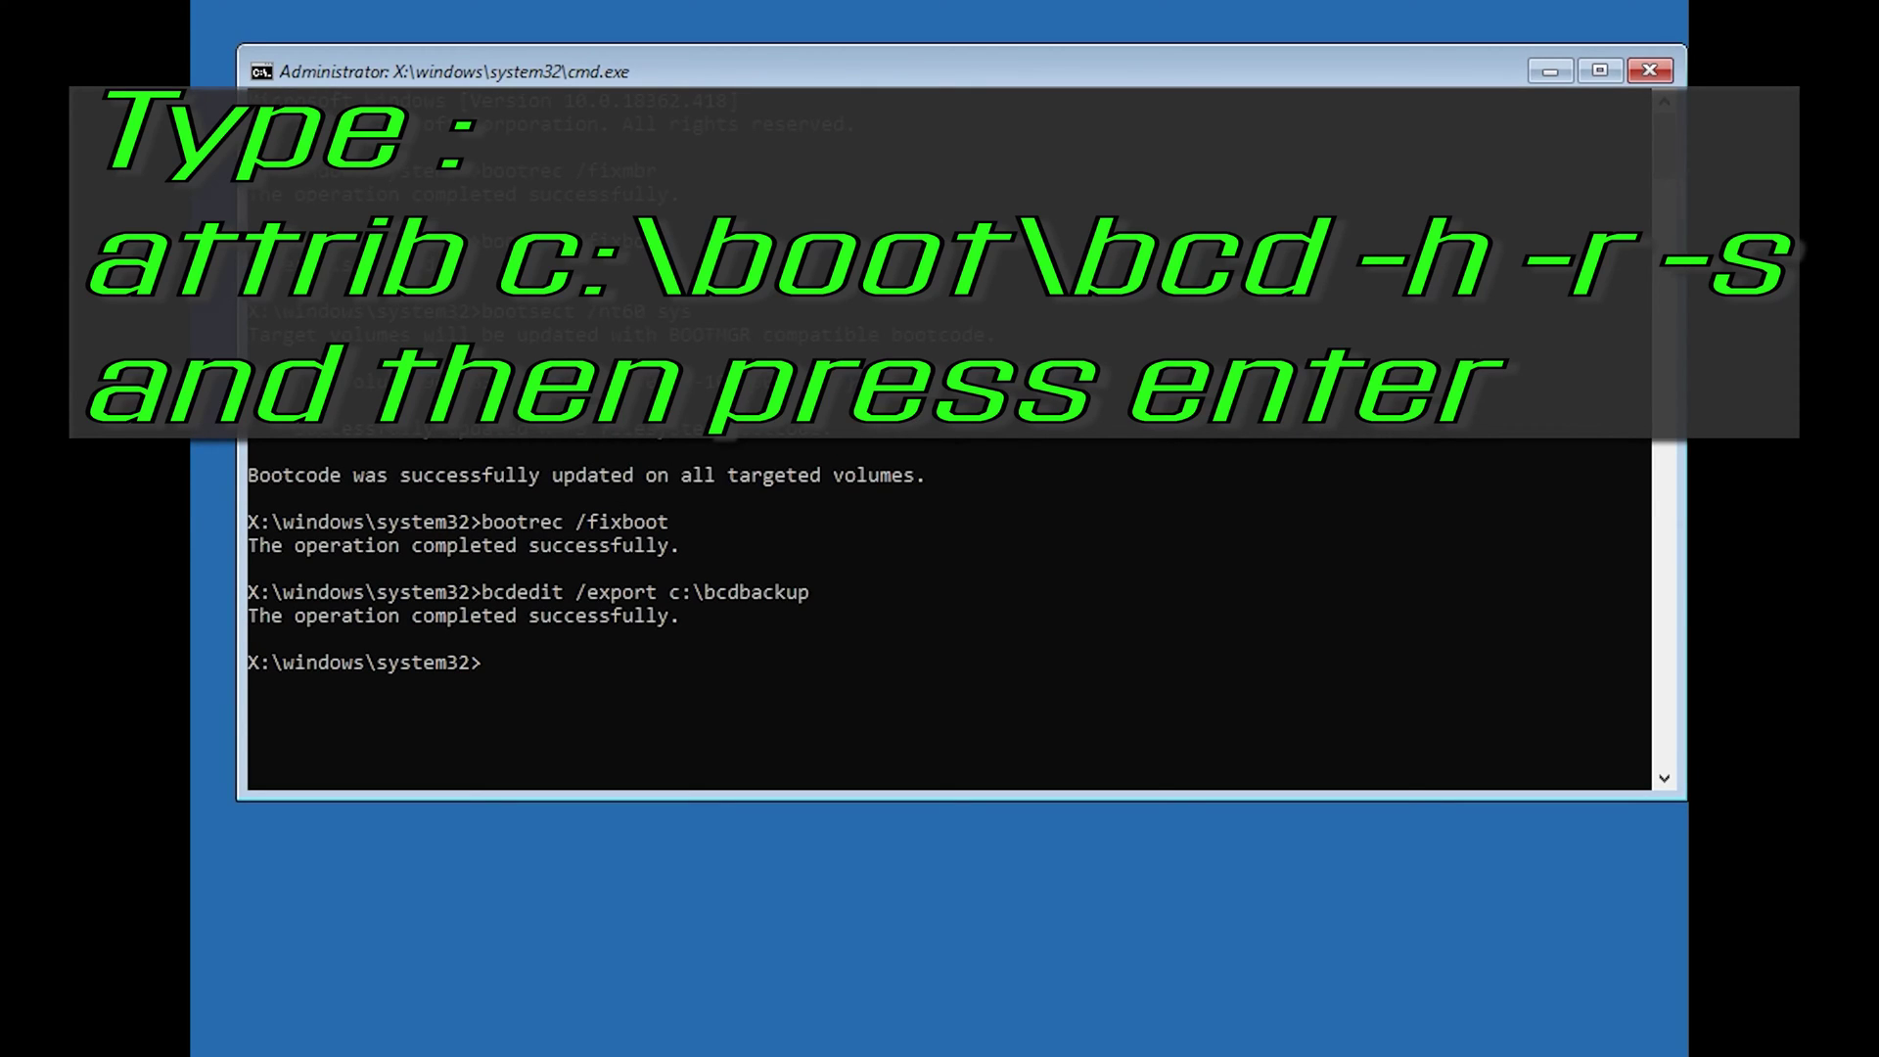
Step: Clear the -h -r -s attributes on c:\boot\bcd and rename it to bcd.old
text(attrib c:\boot\bcd)
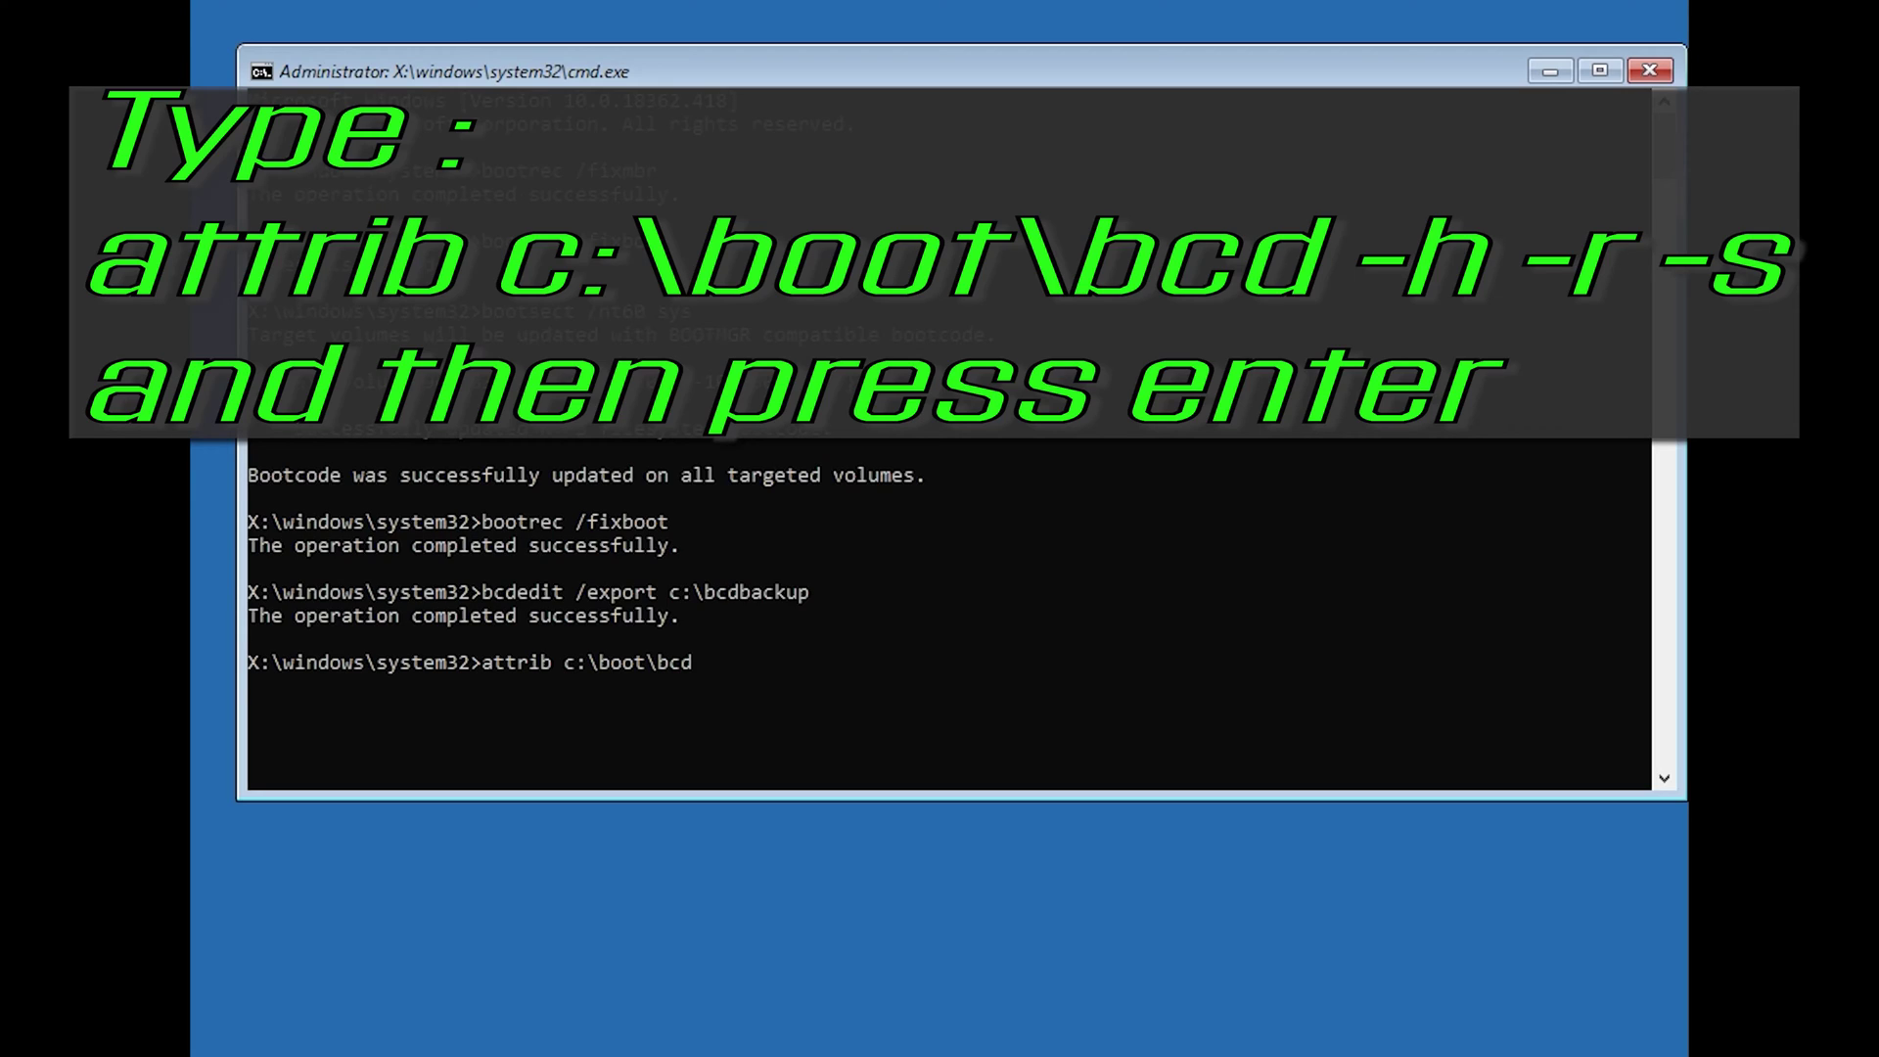
text( -h -r -s)
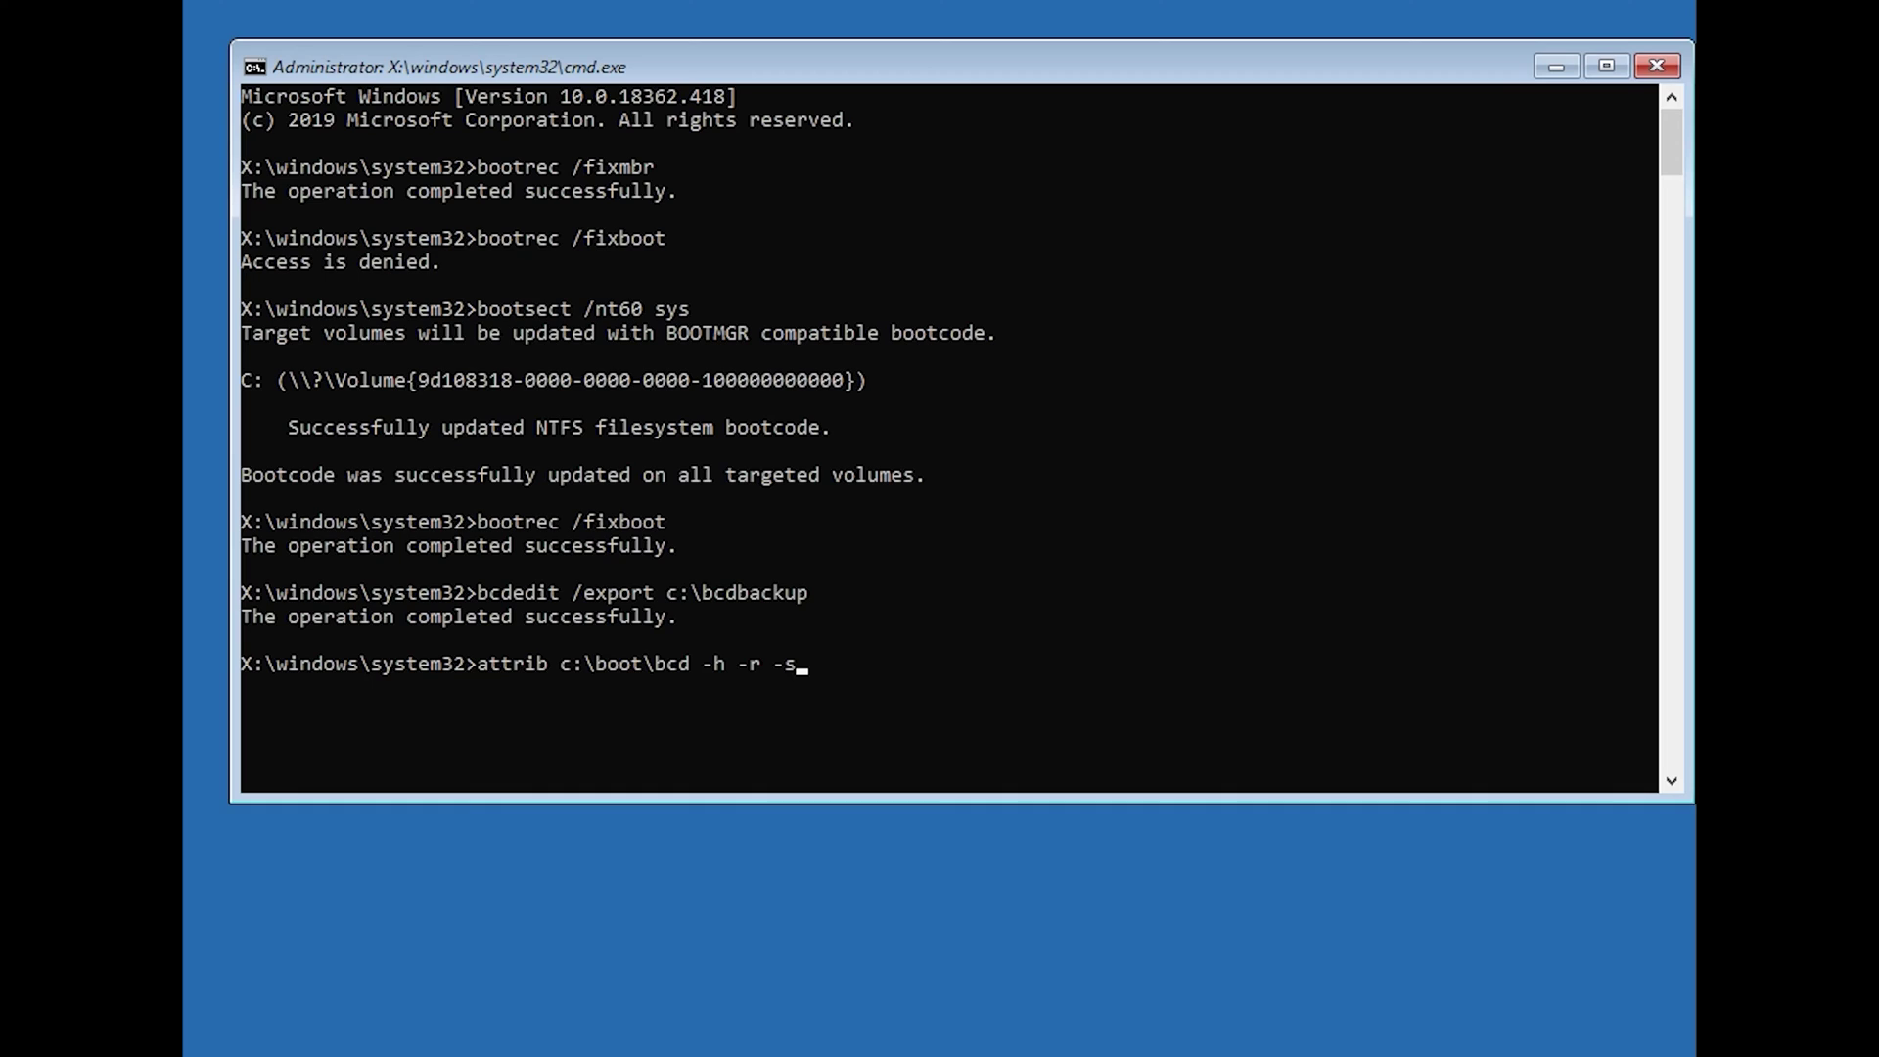
key(Return)
text(ren)
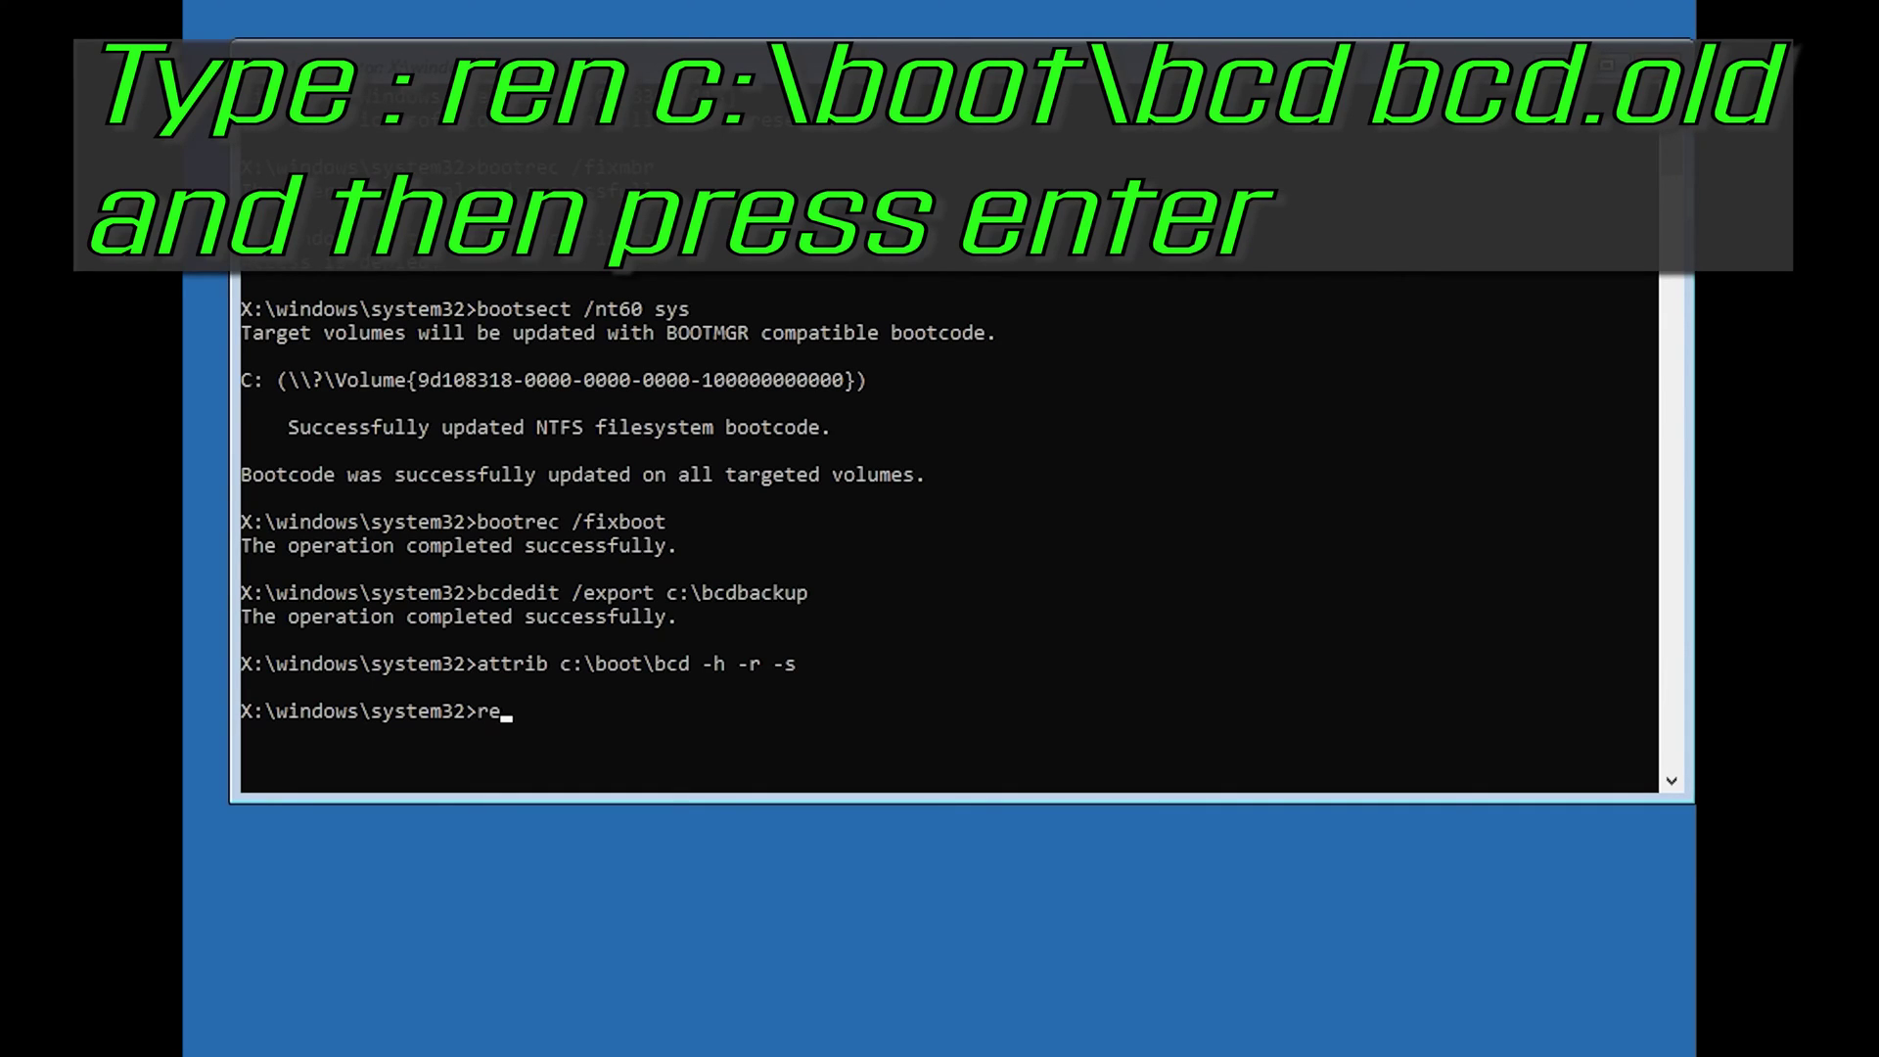
text( c:\boot\bcd bcd.old)
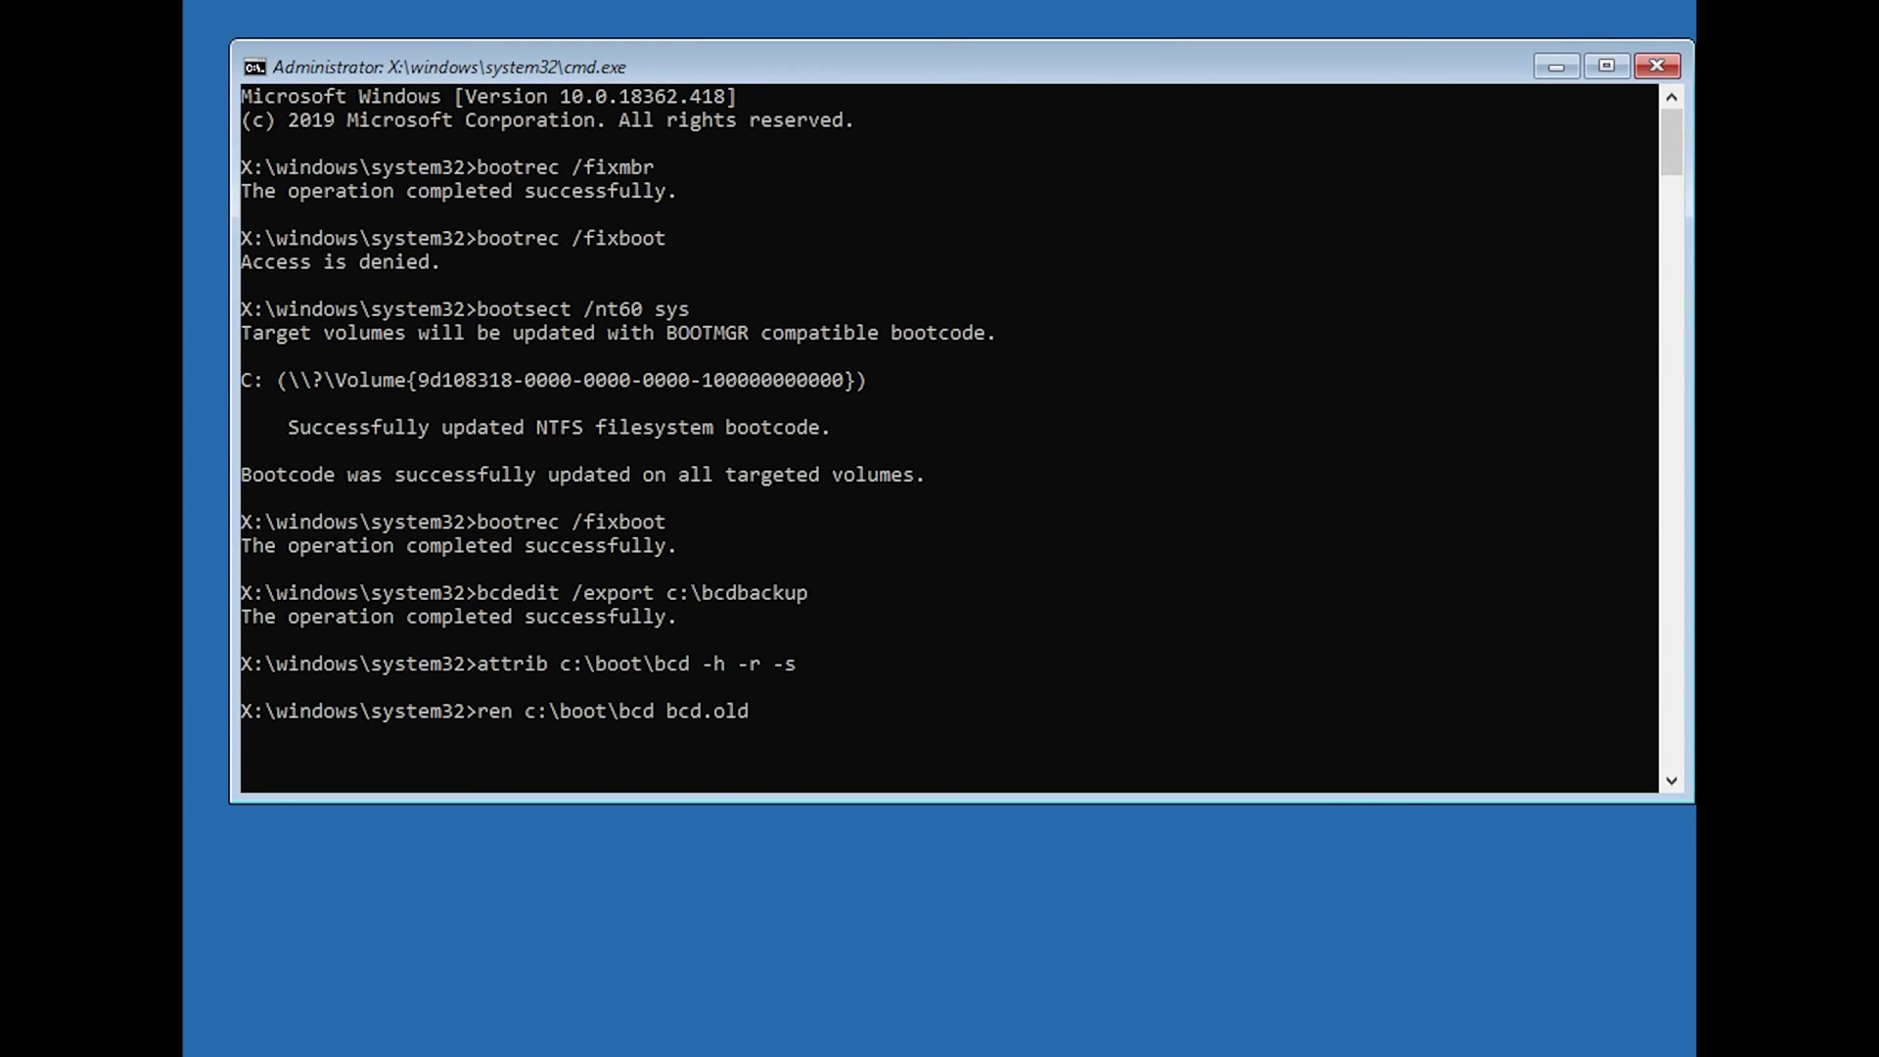
key(Return)
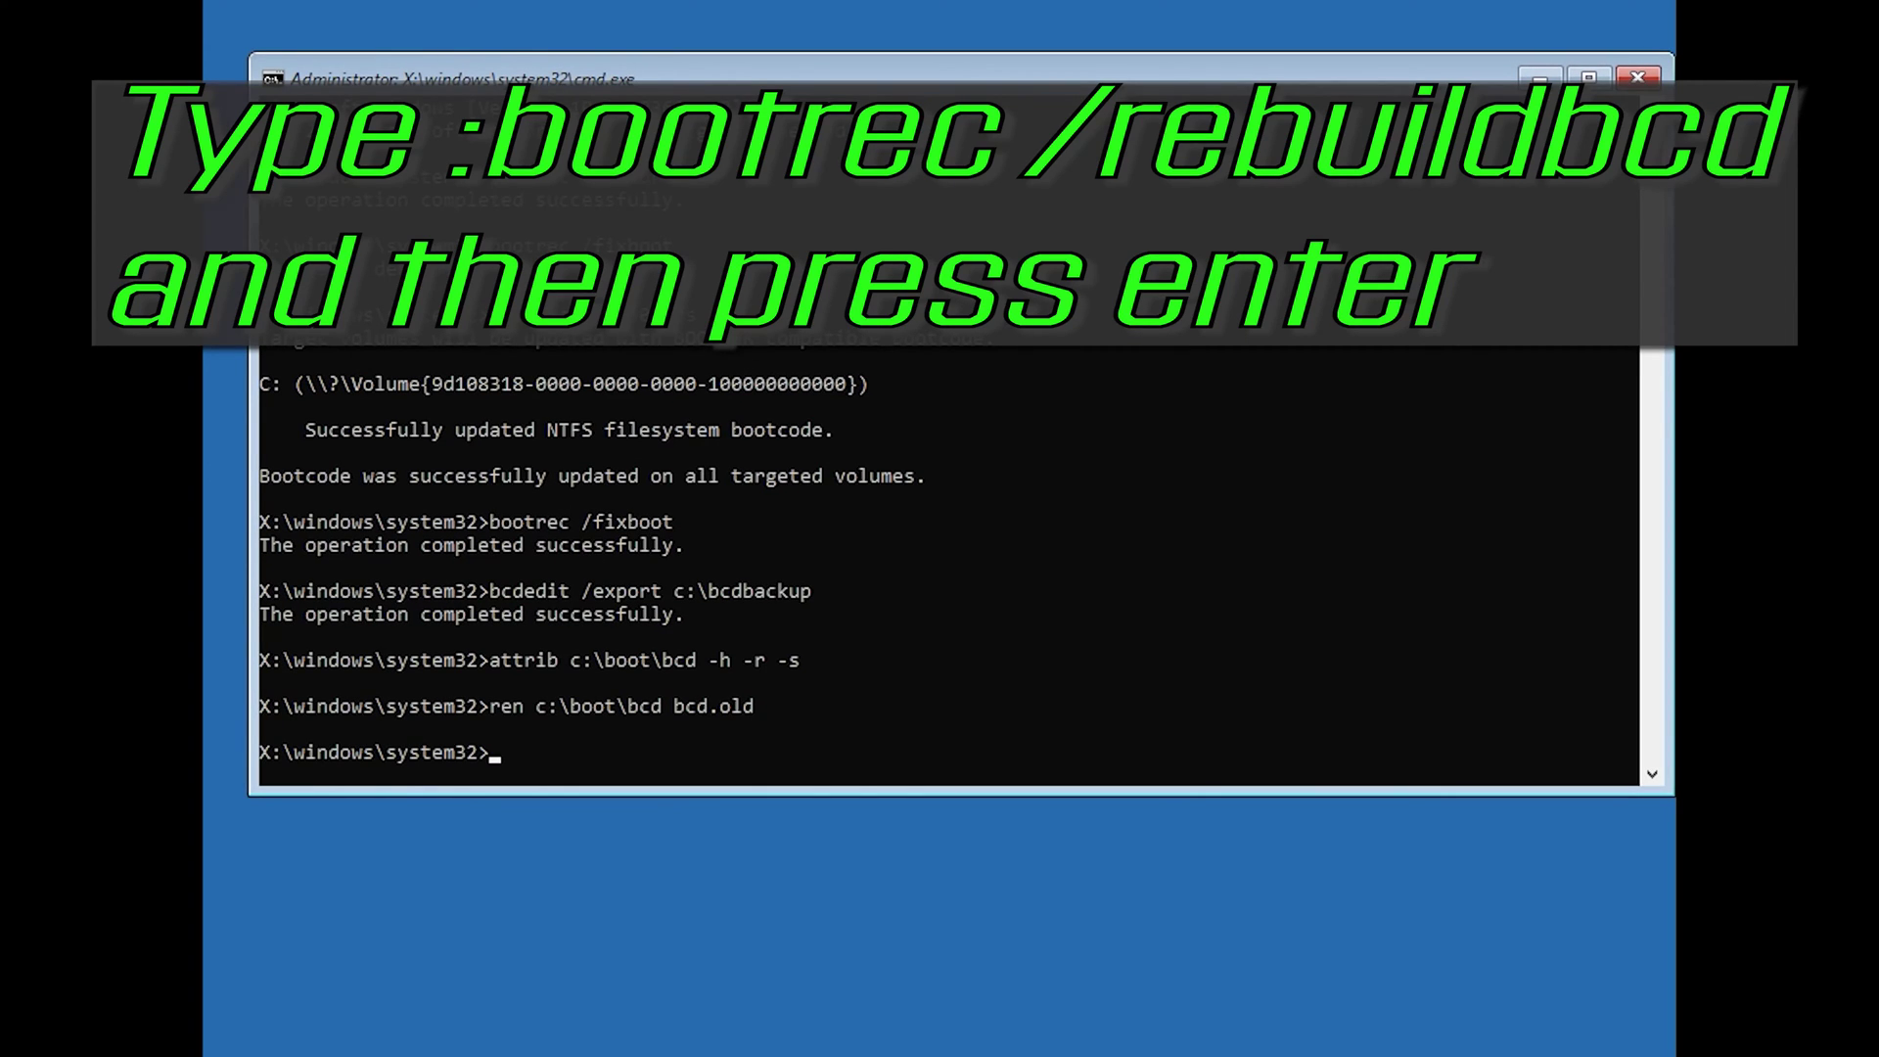
Step: Run bootrec /rebuildbcd, answer y to add D:\Windows to the boot list, then exit the prompt
text(bootrec /rebuildbcd)
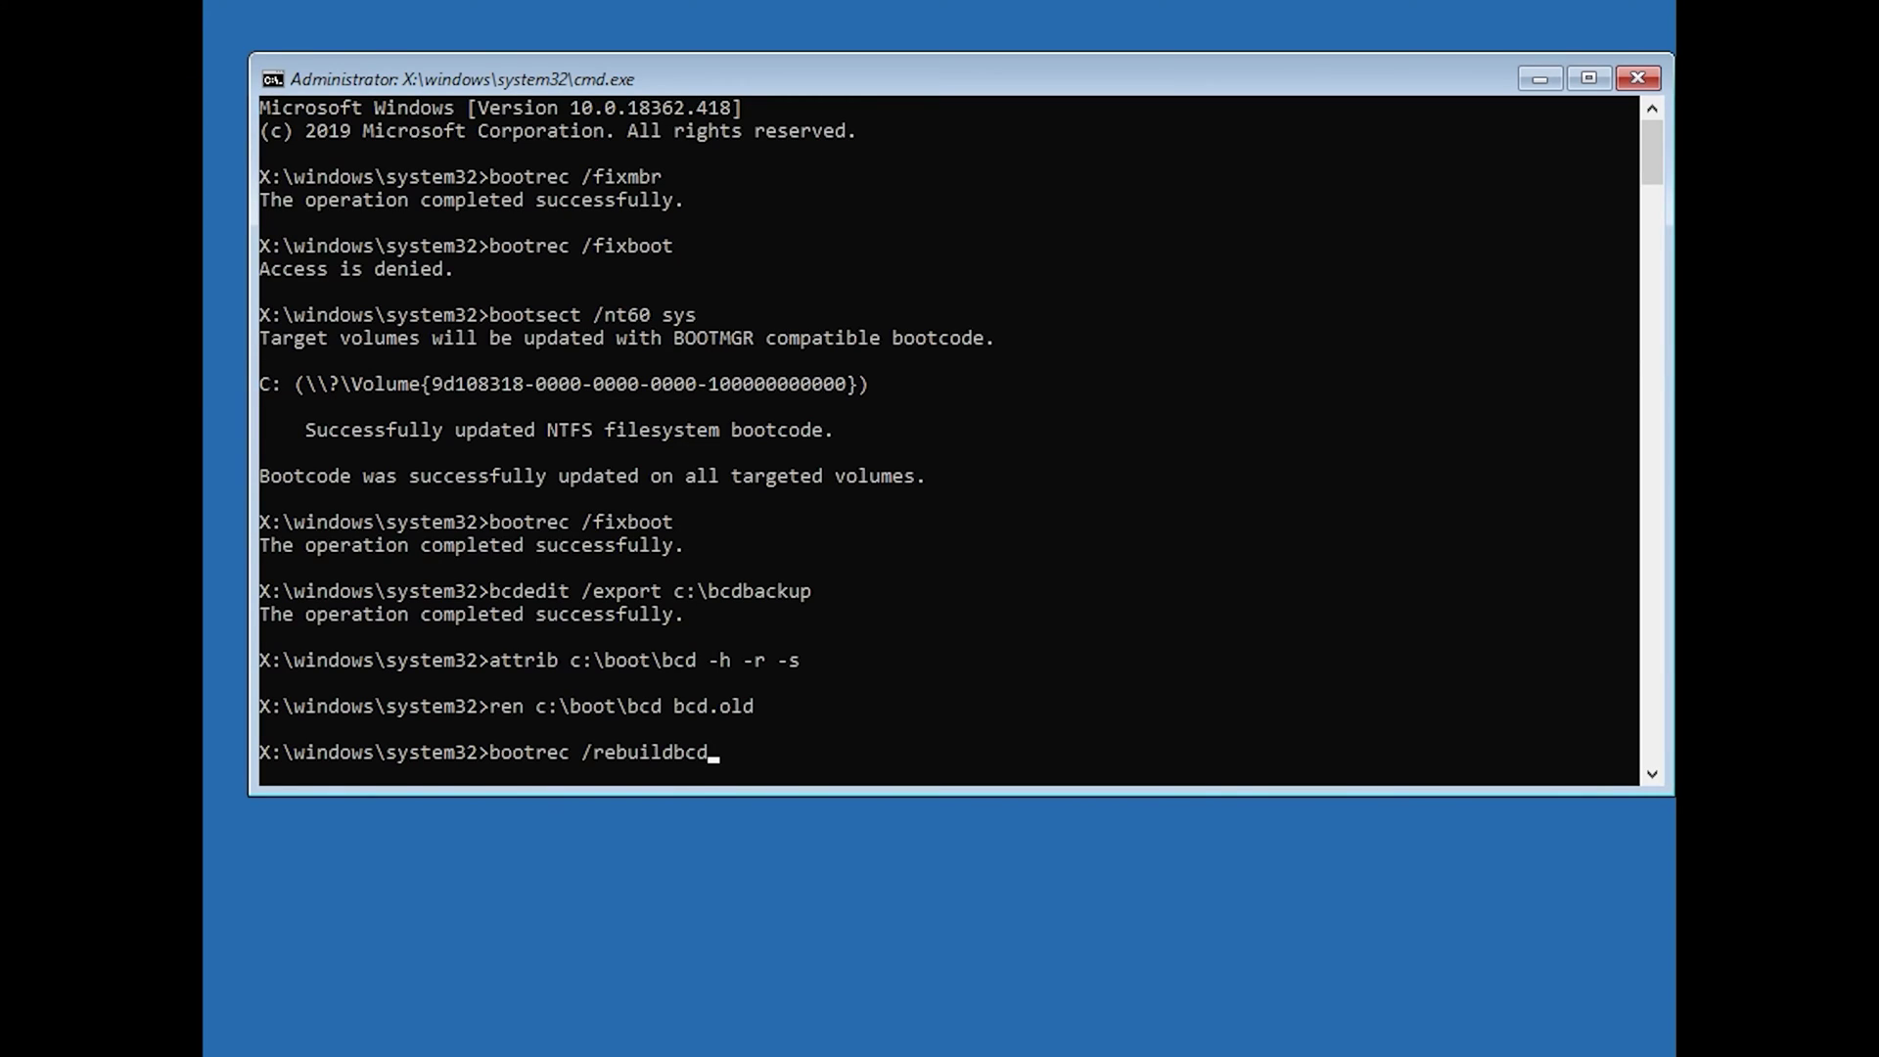
key(Return)
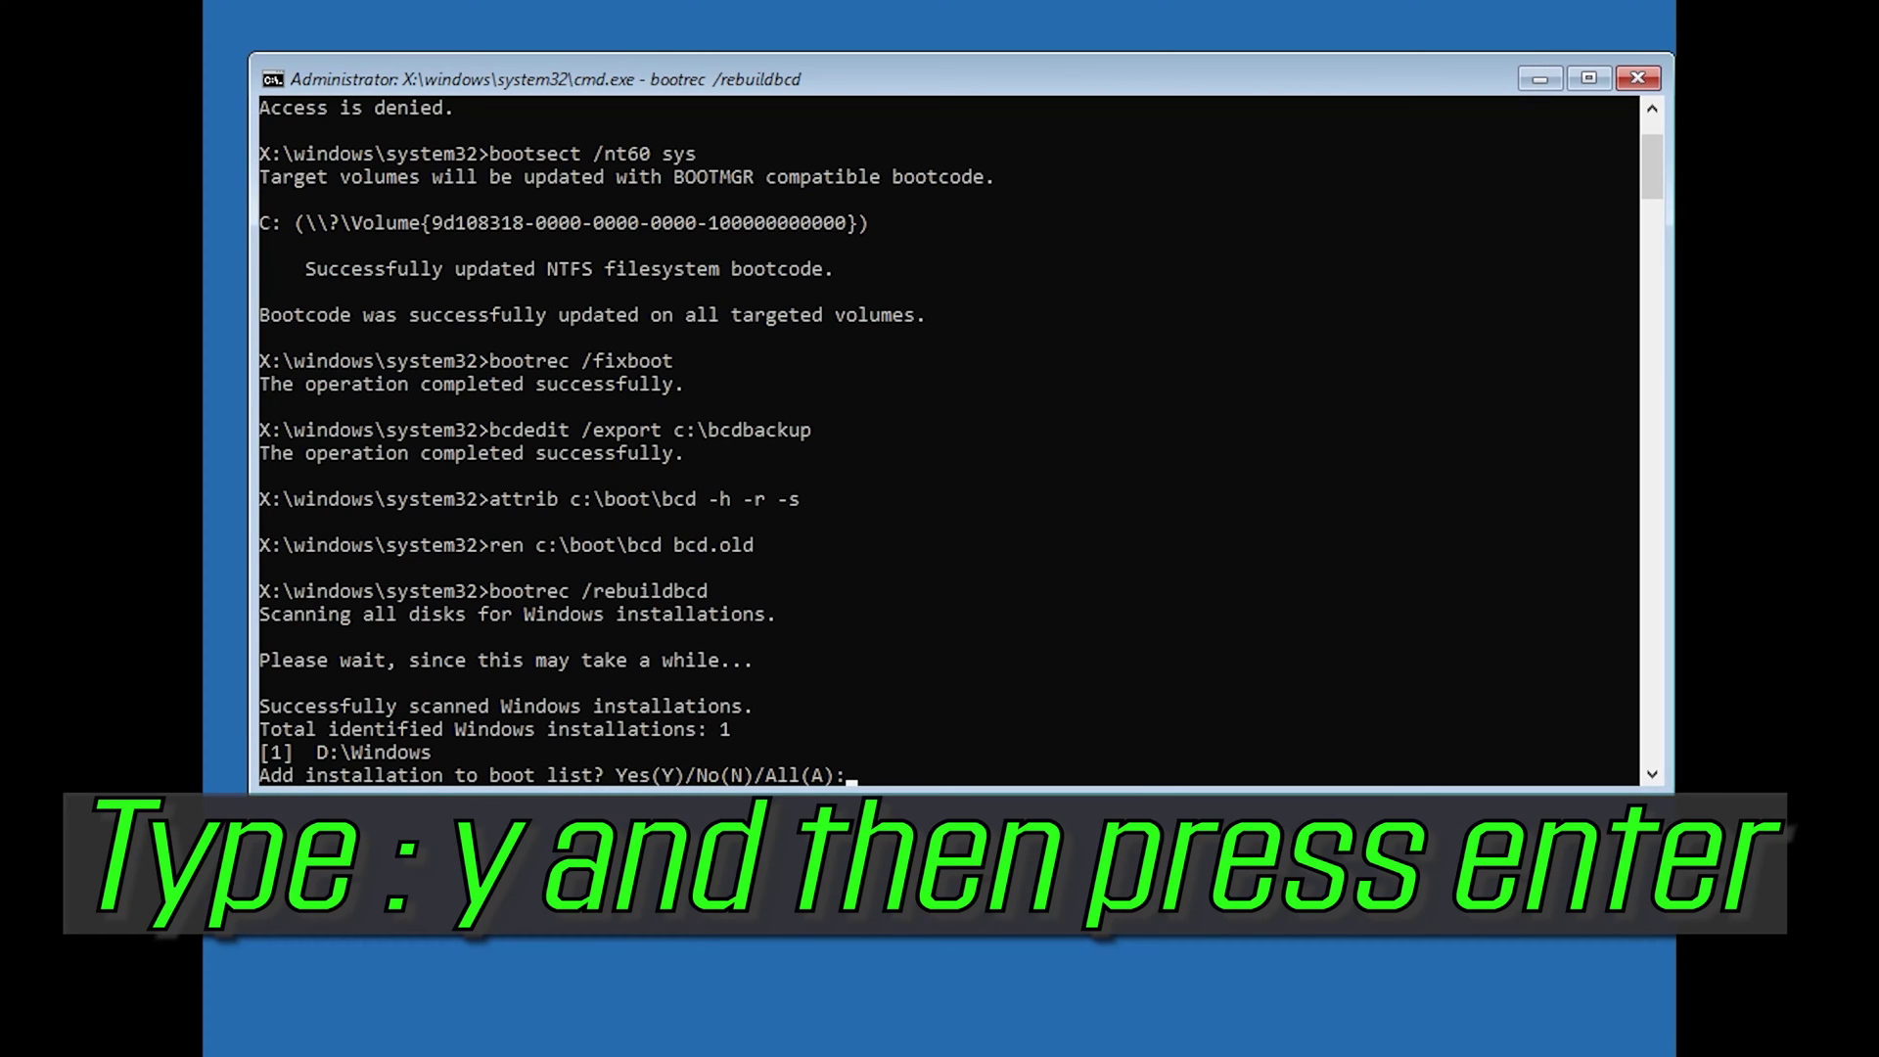
text(y)
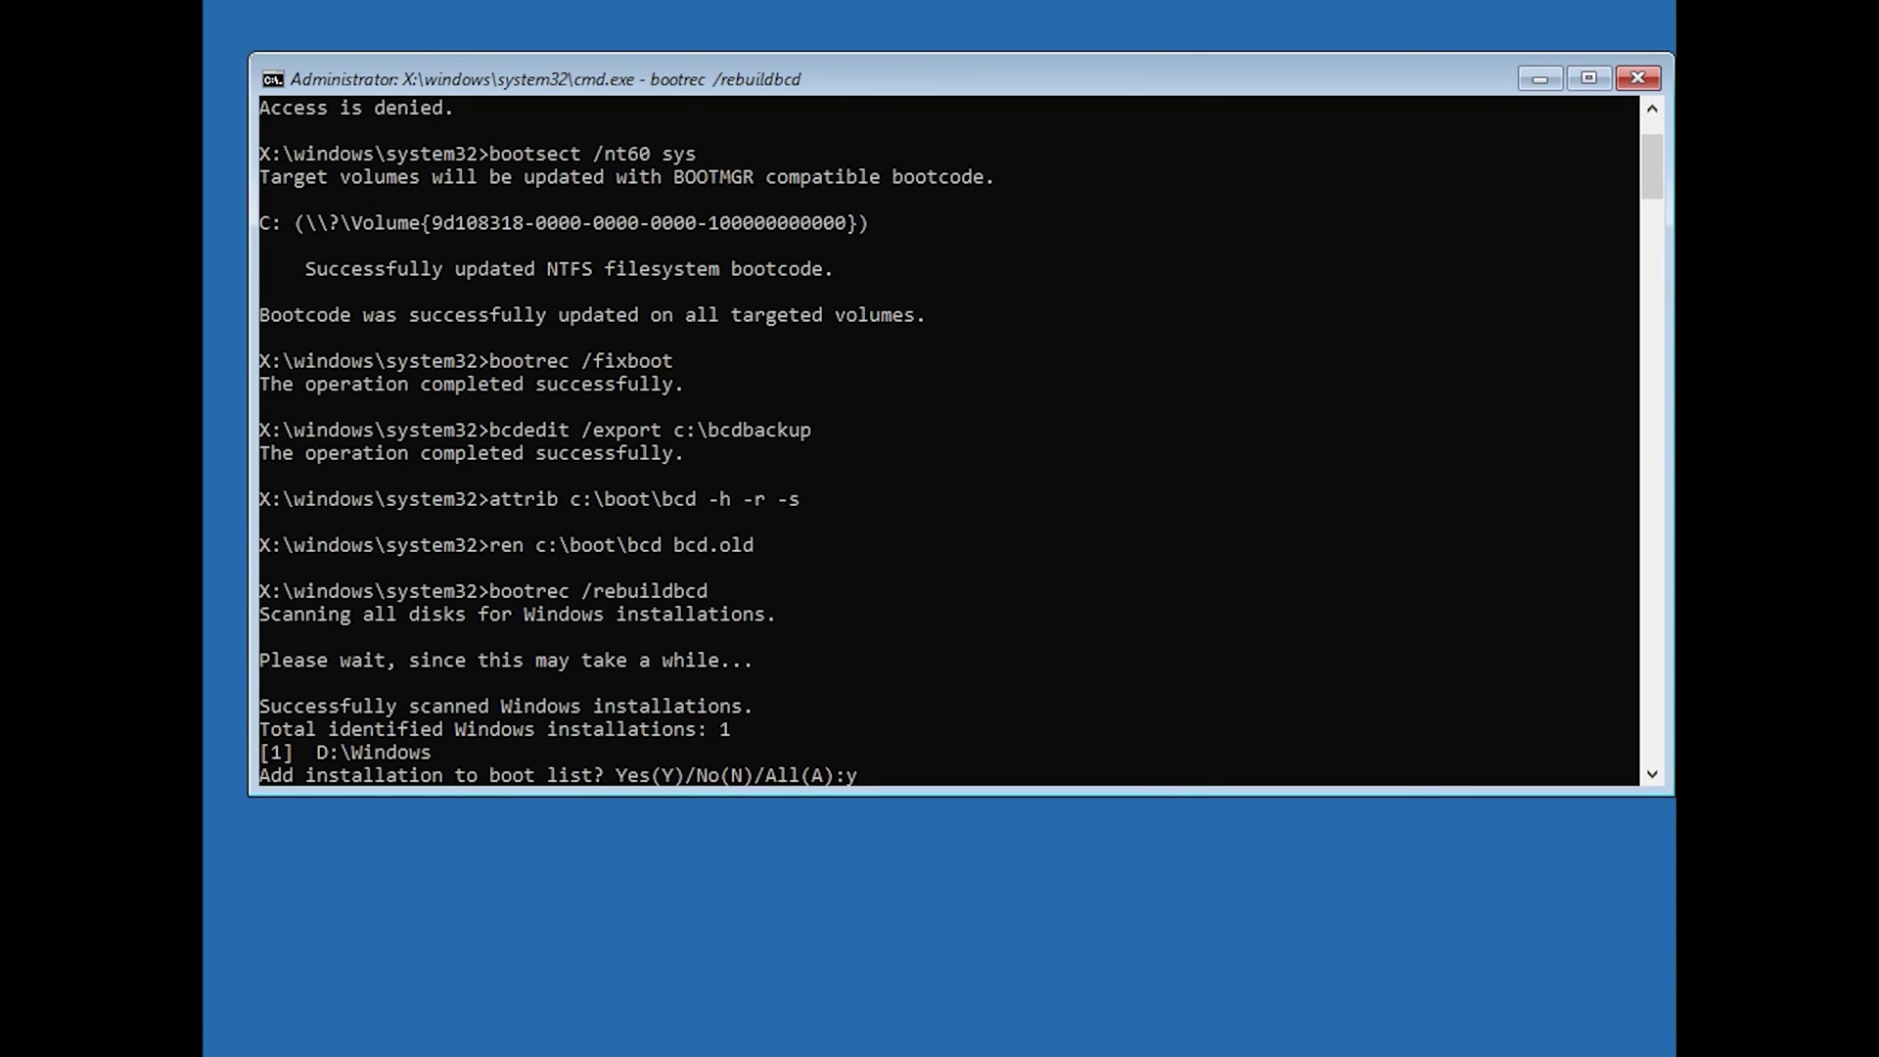
key(Return)
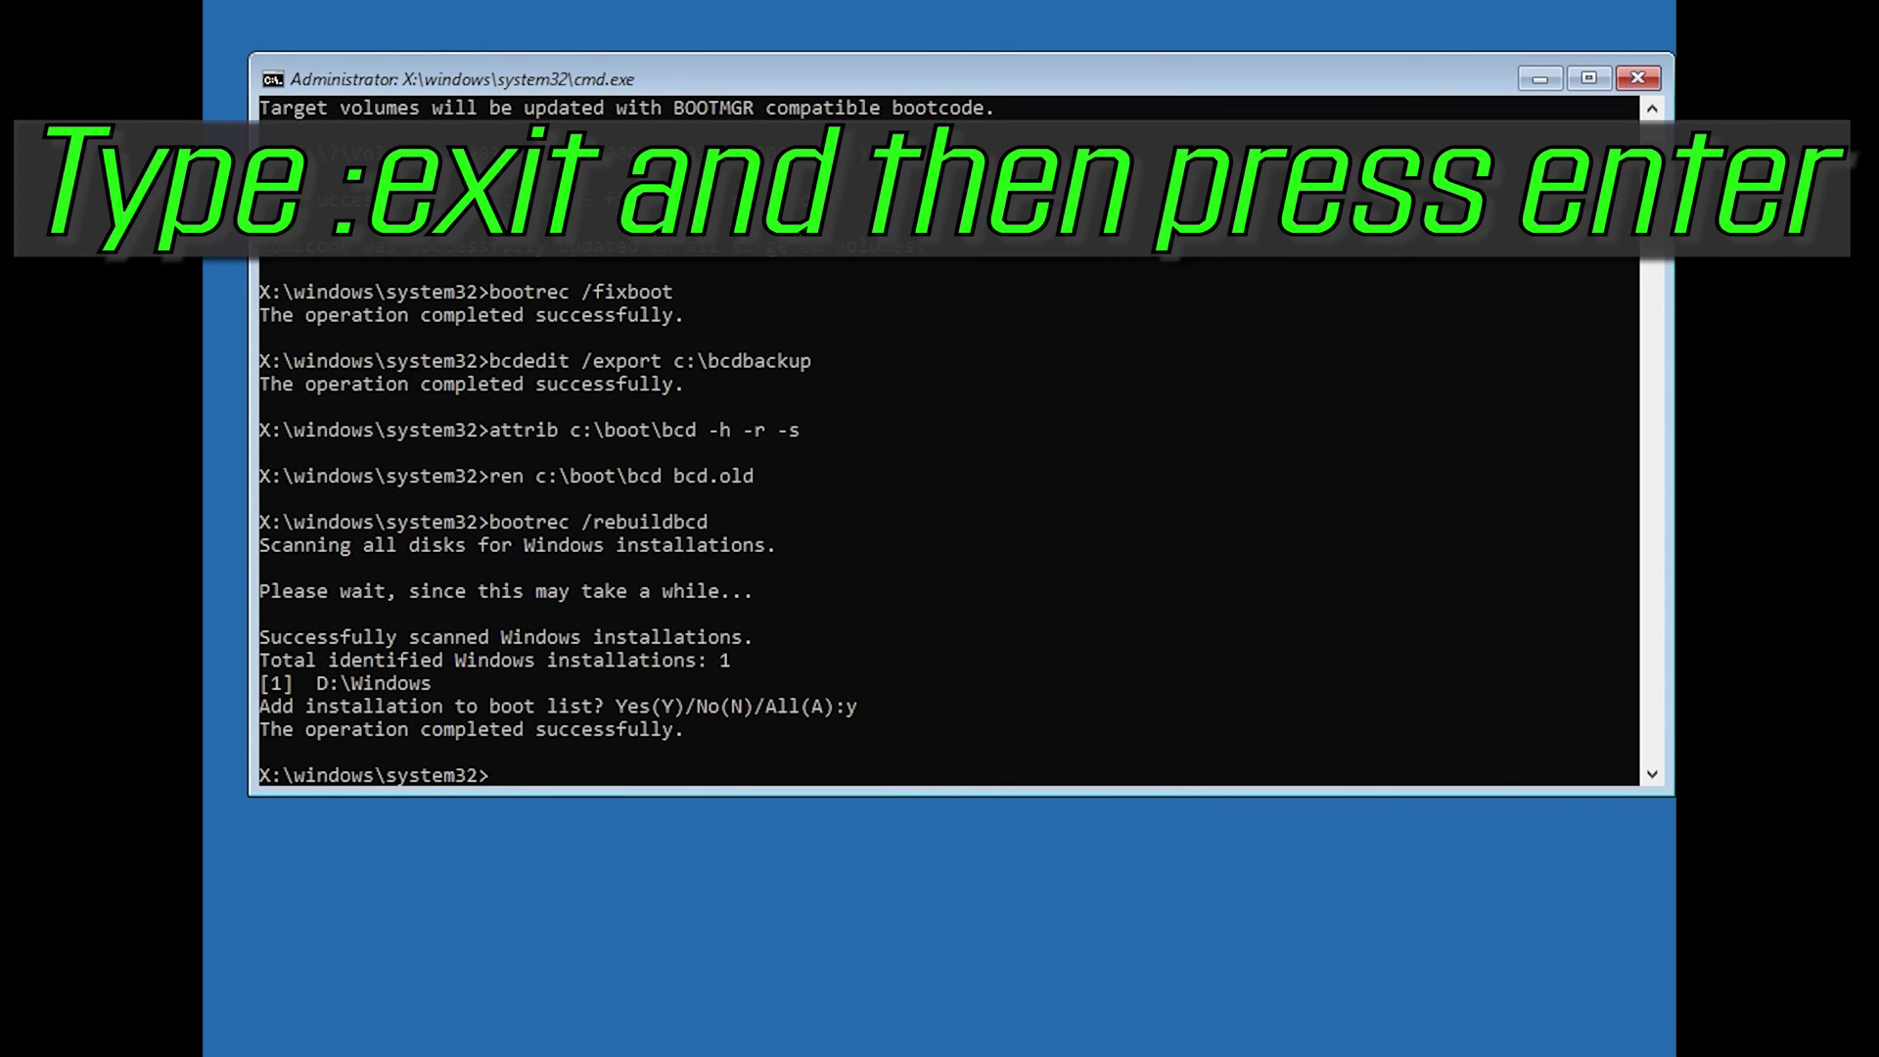
text(exit)
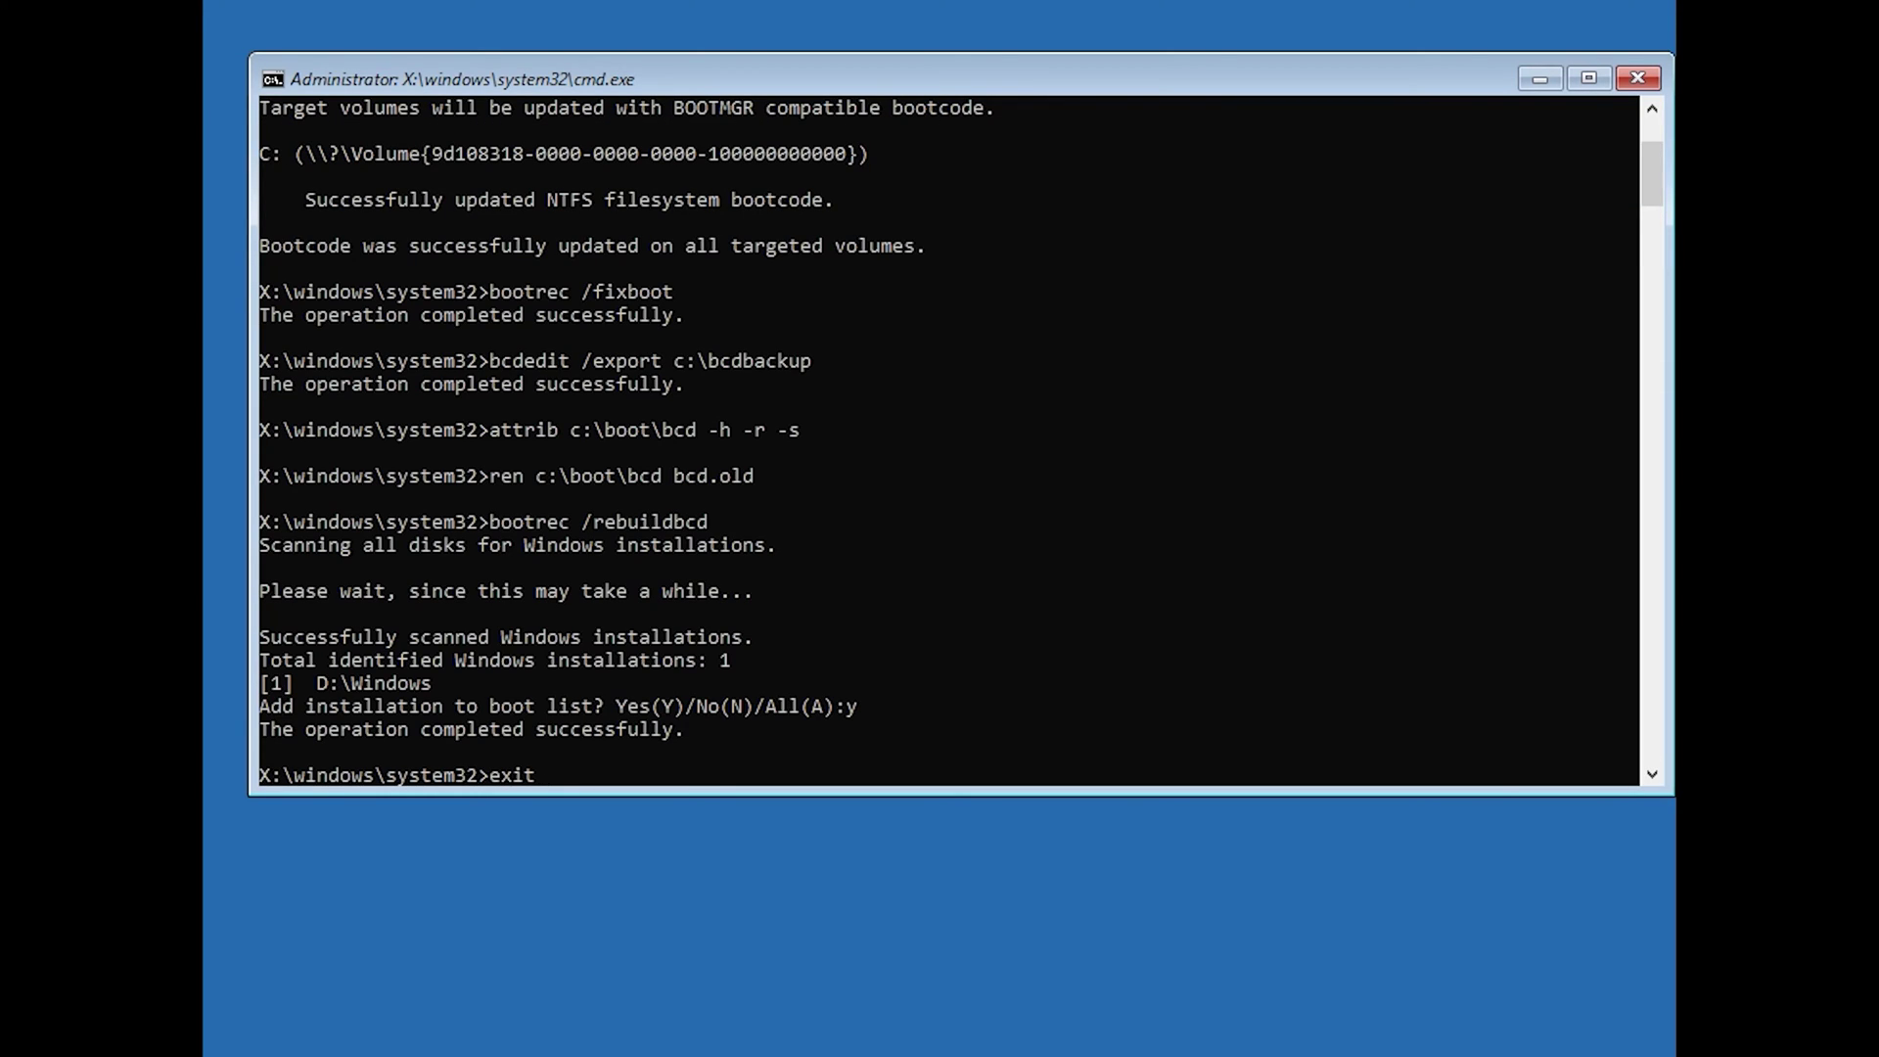
key(Return)
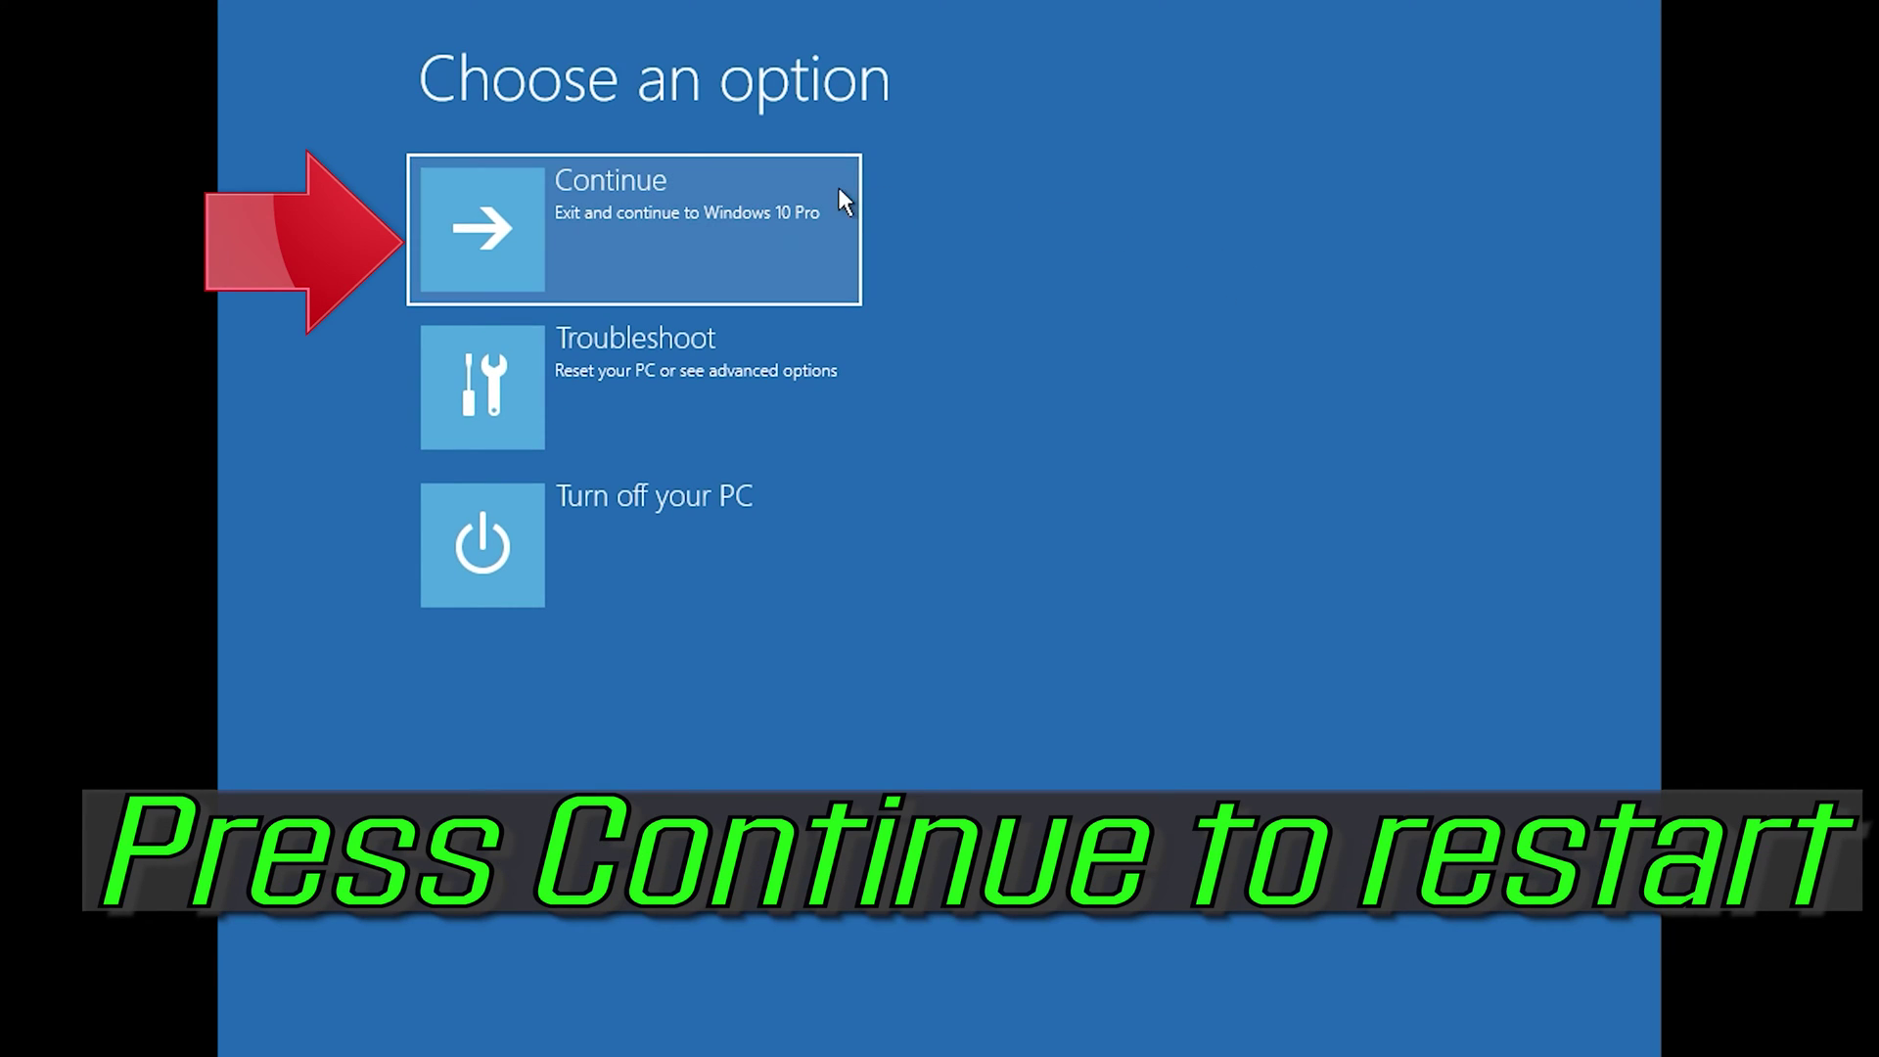
Step: Try continuing to Windows 10 Pro, then run Startup Repair from Troubleshoot > Advanced options
click(716, 217)
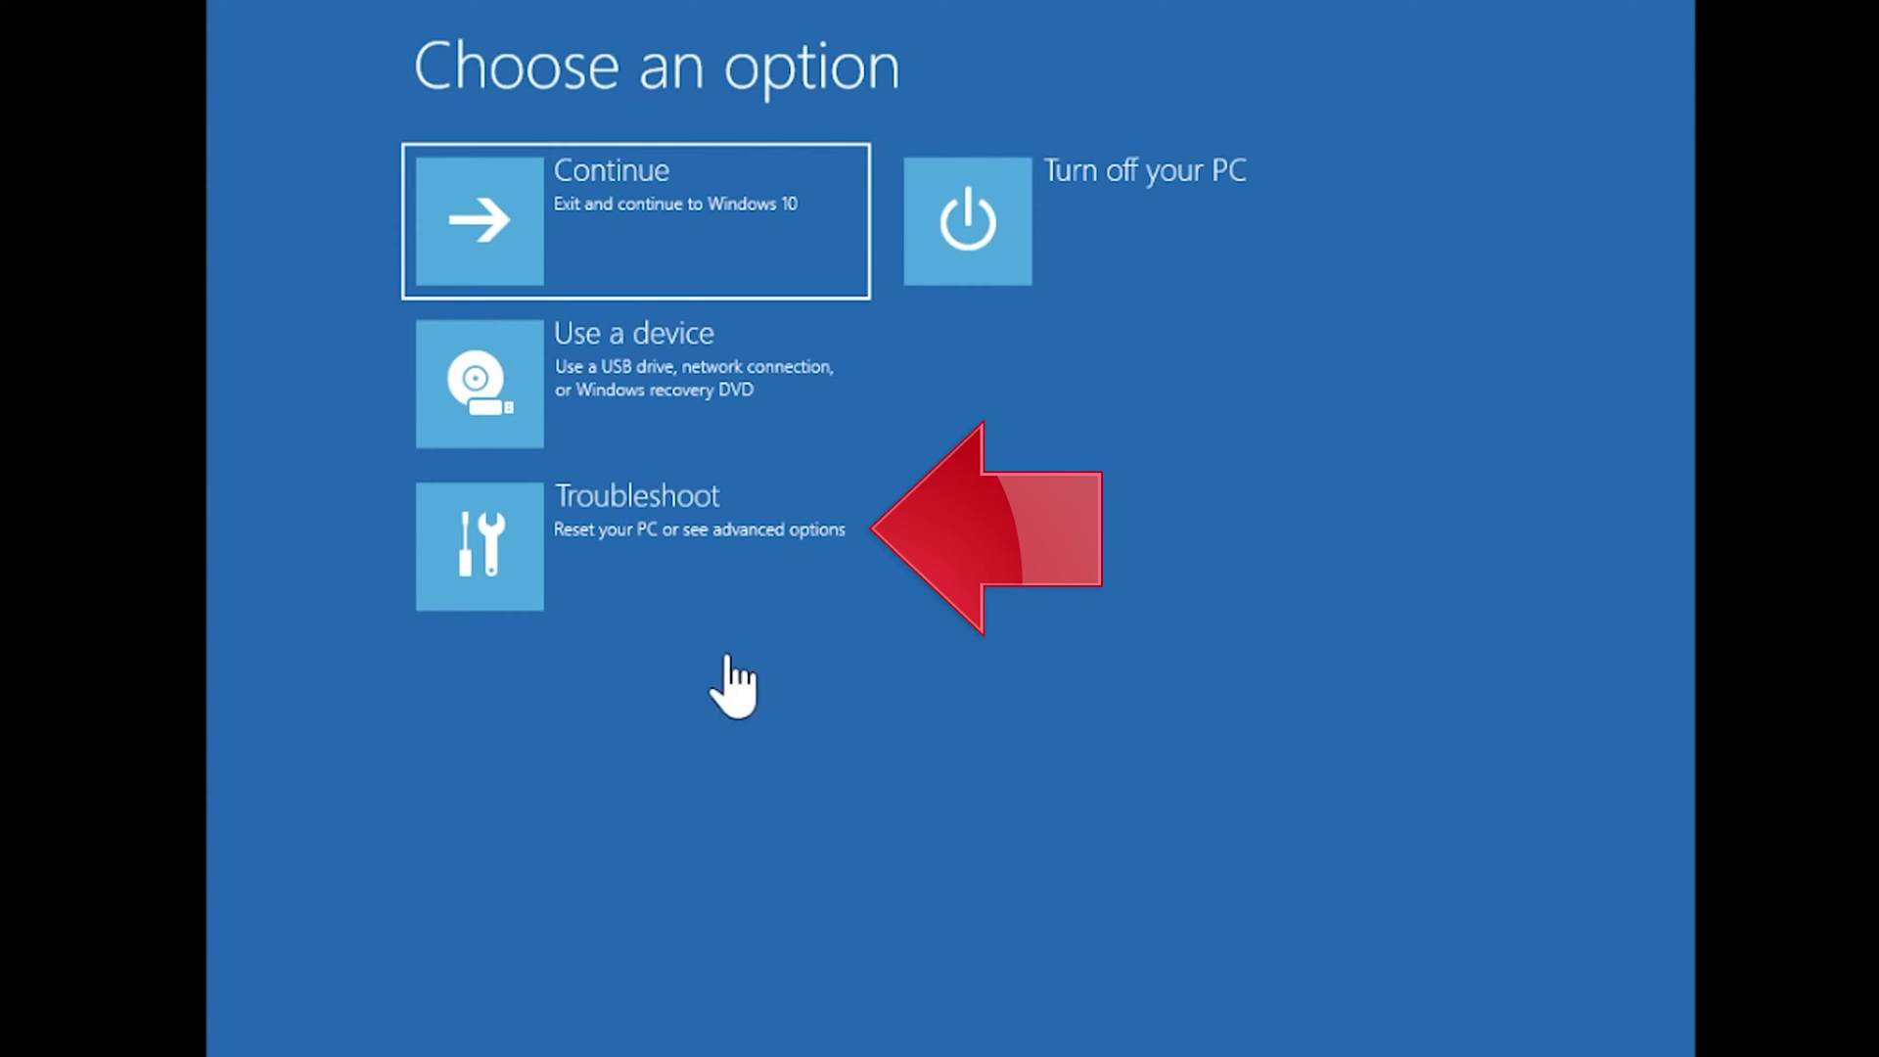
click(611, 583)
click(611, 579)
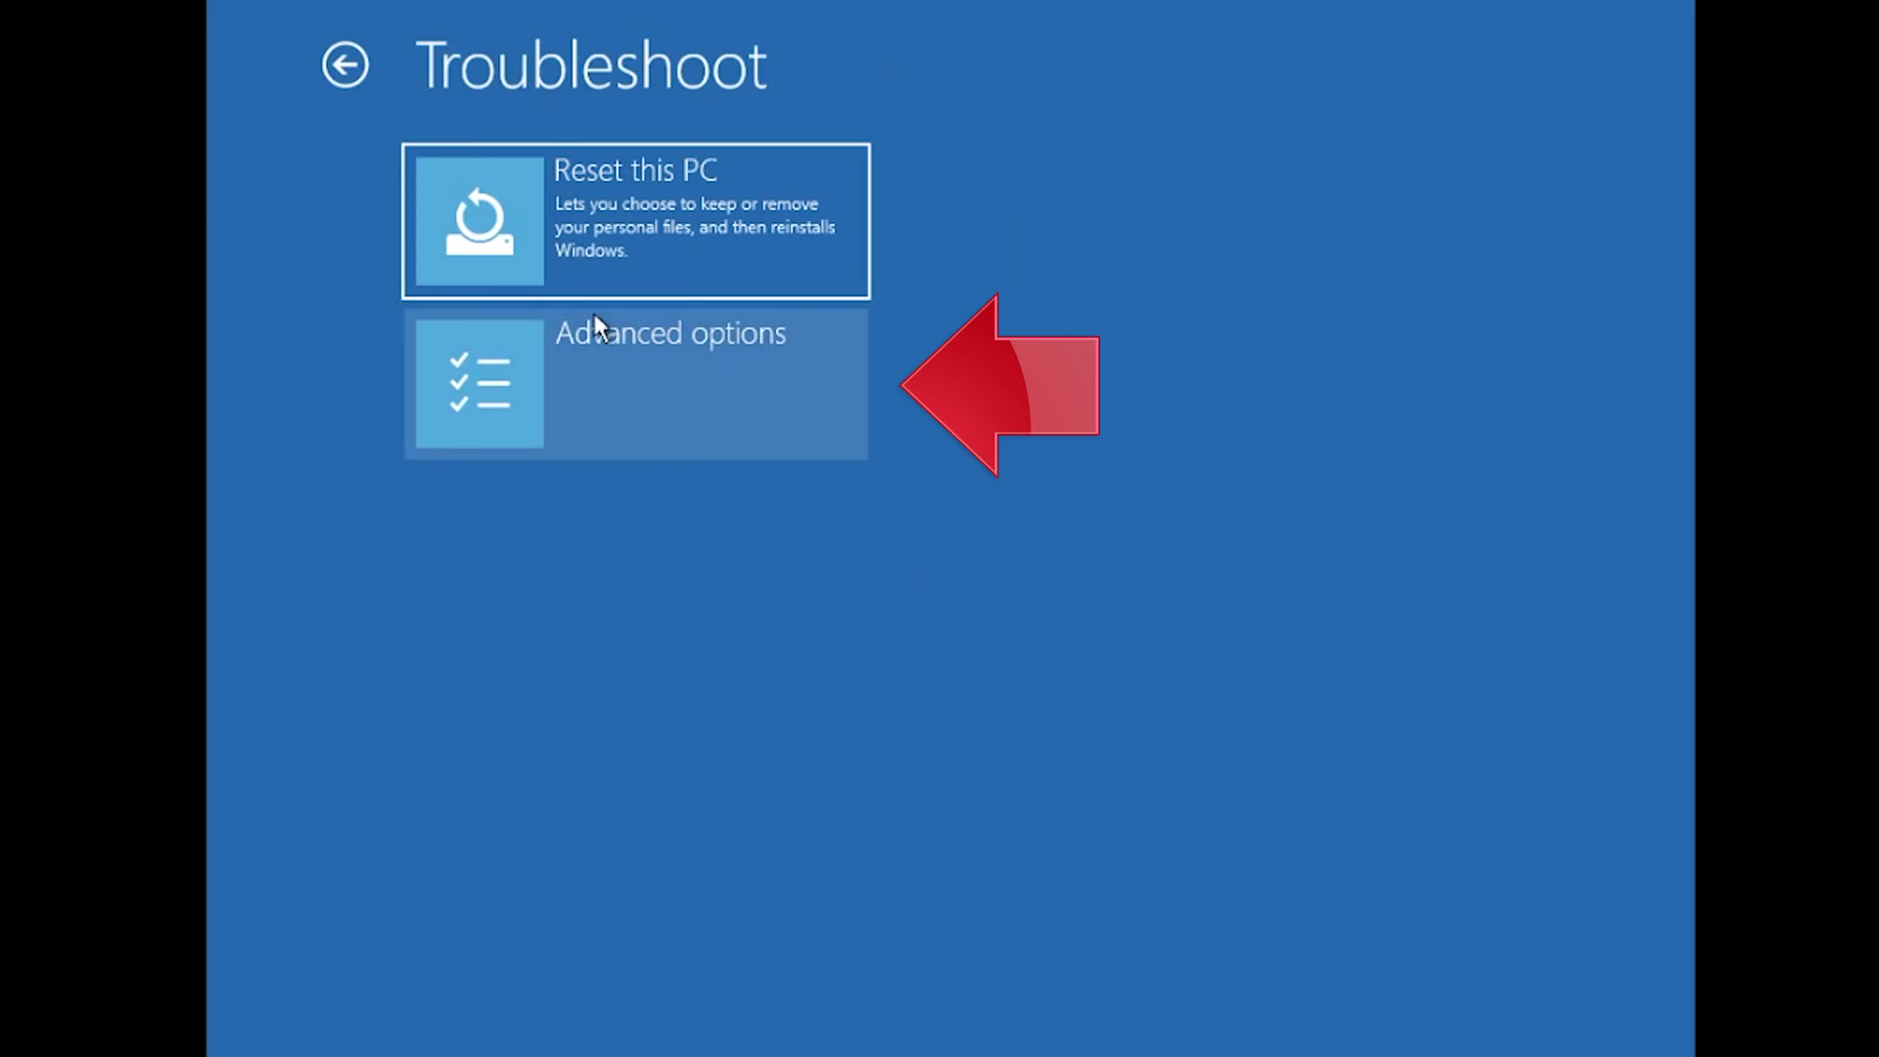
click(803, 384)
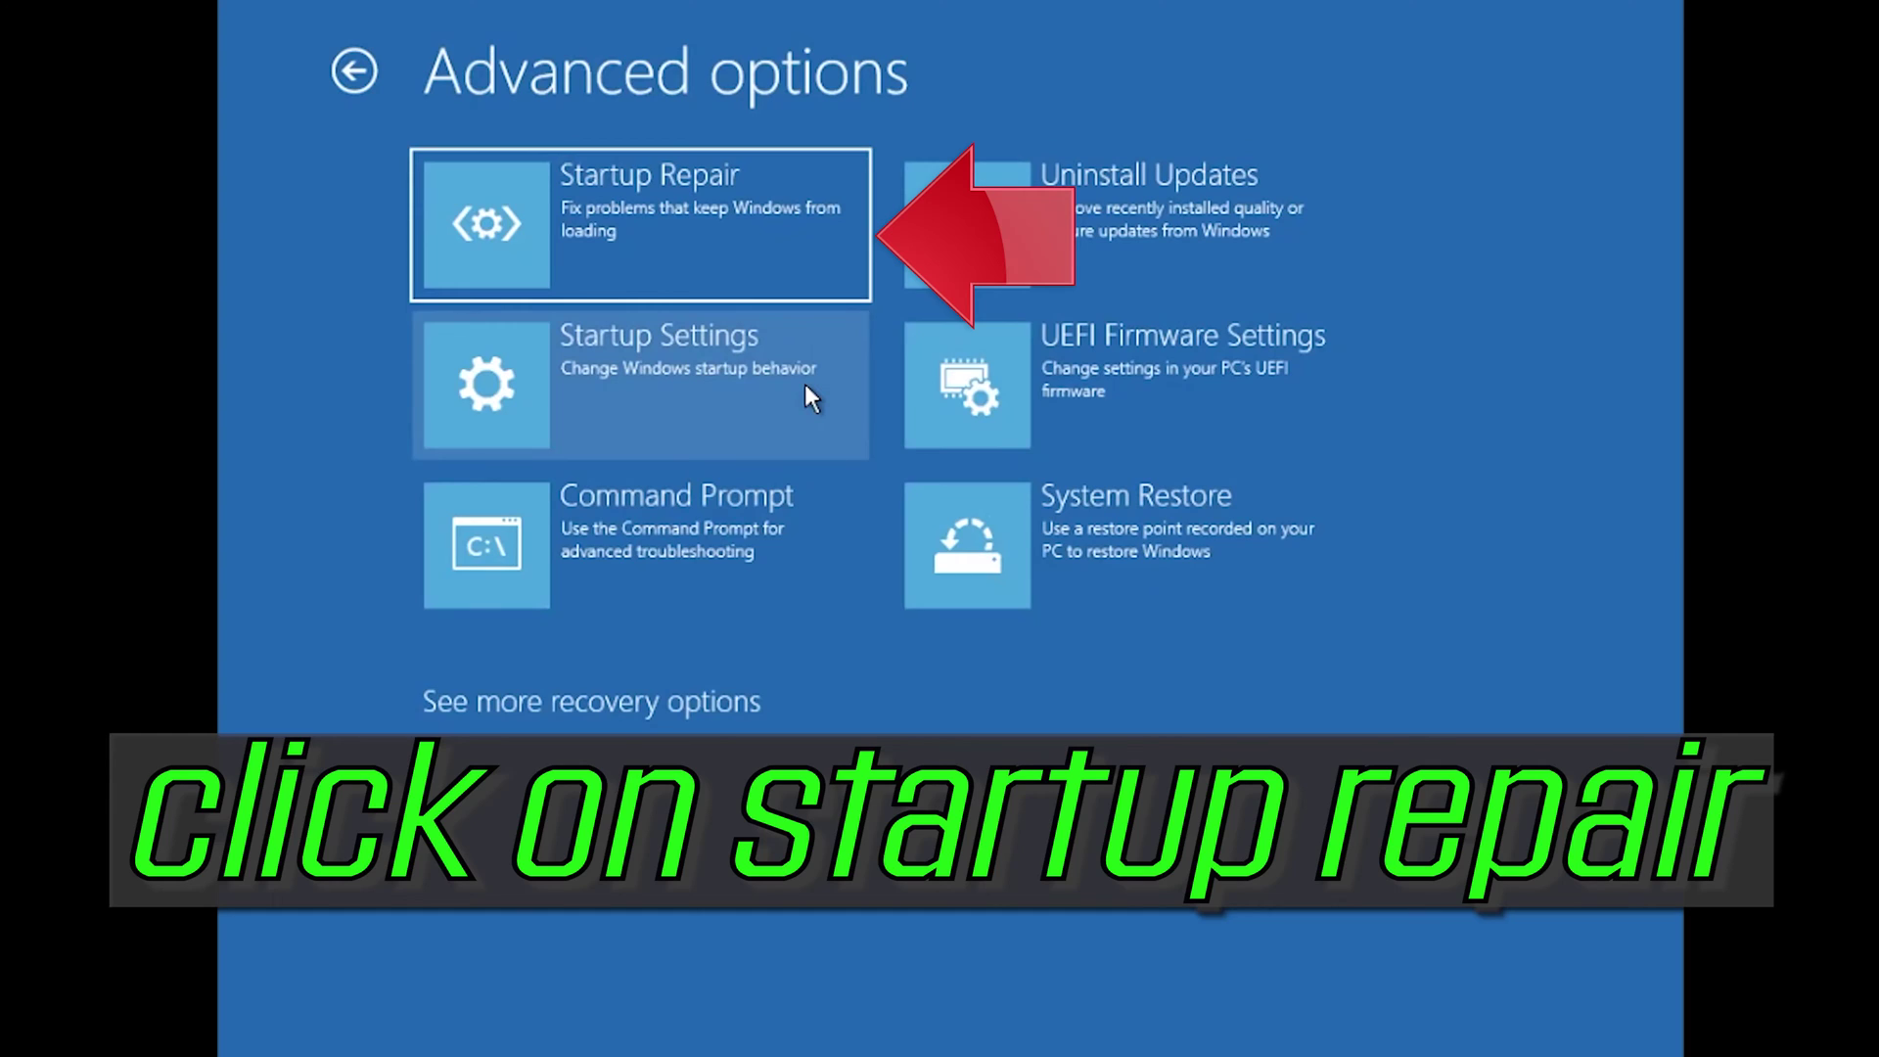
click(679, 214)
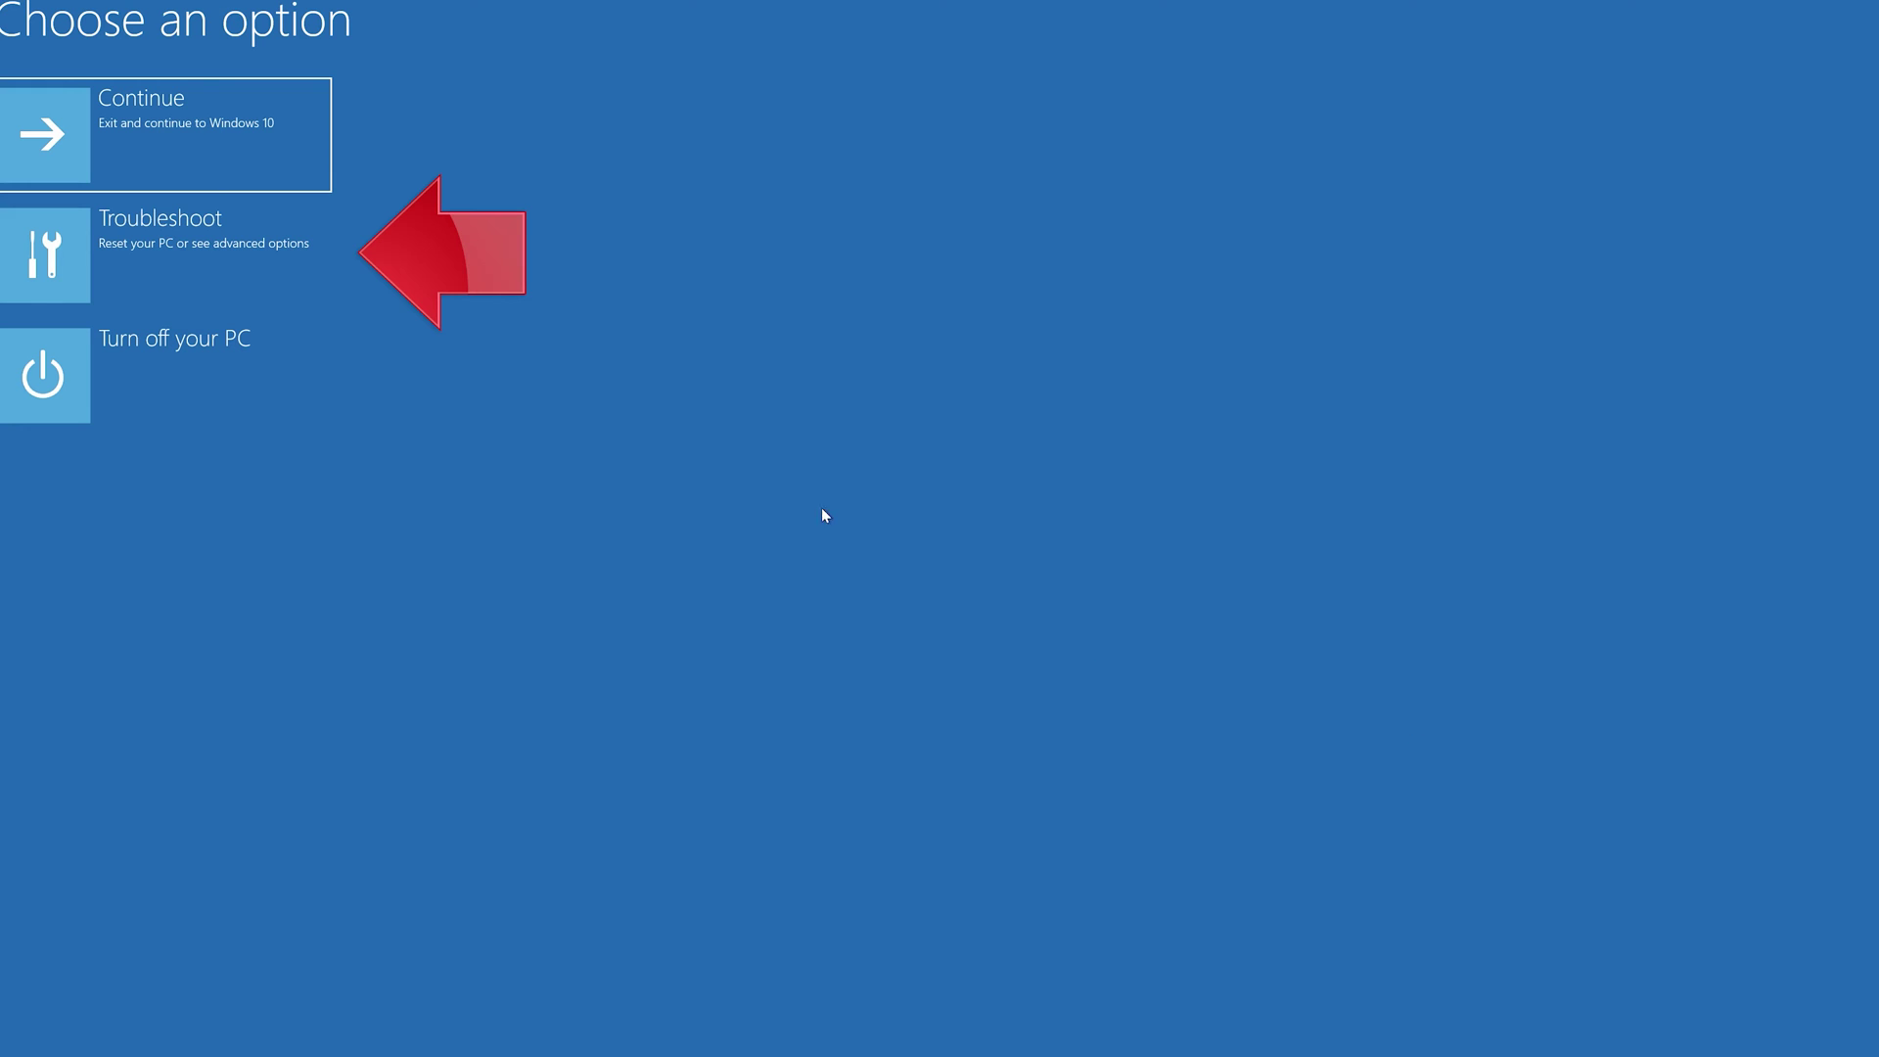
Step: Launch System Restore from the Troubleshoot > Advanced options screen
click(183, 267)
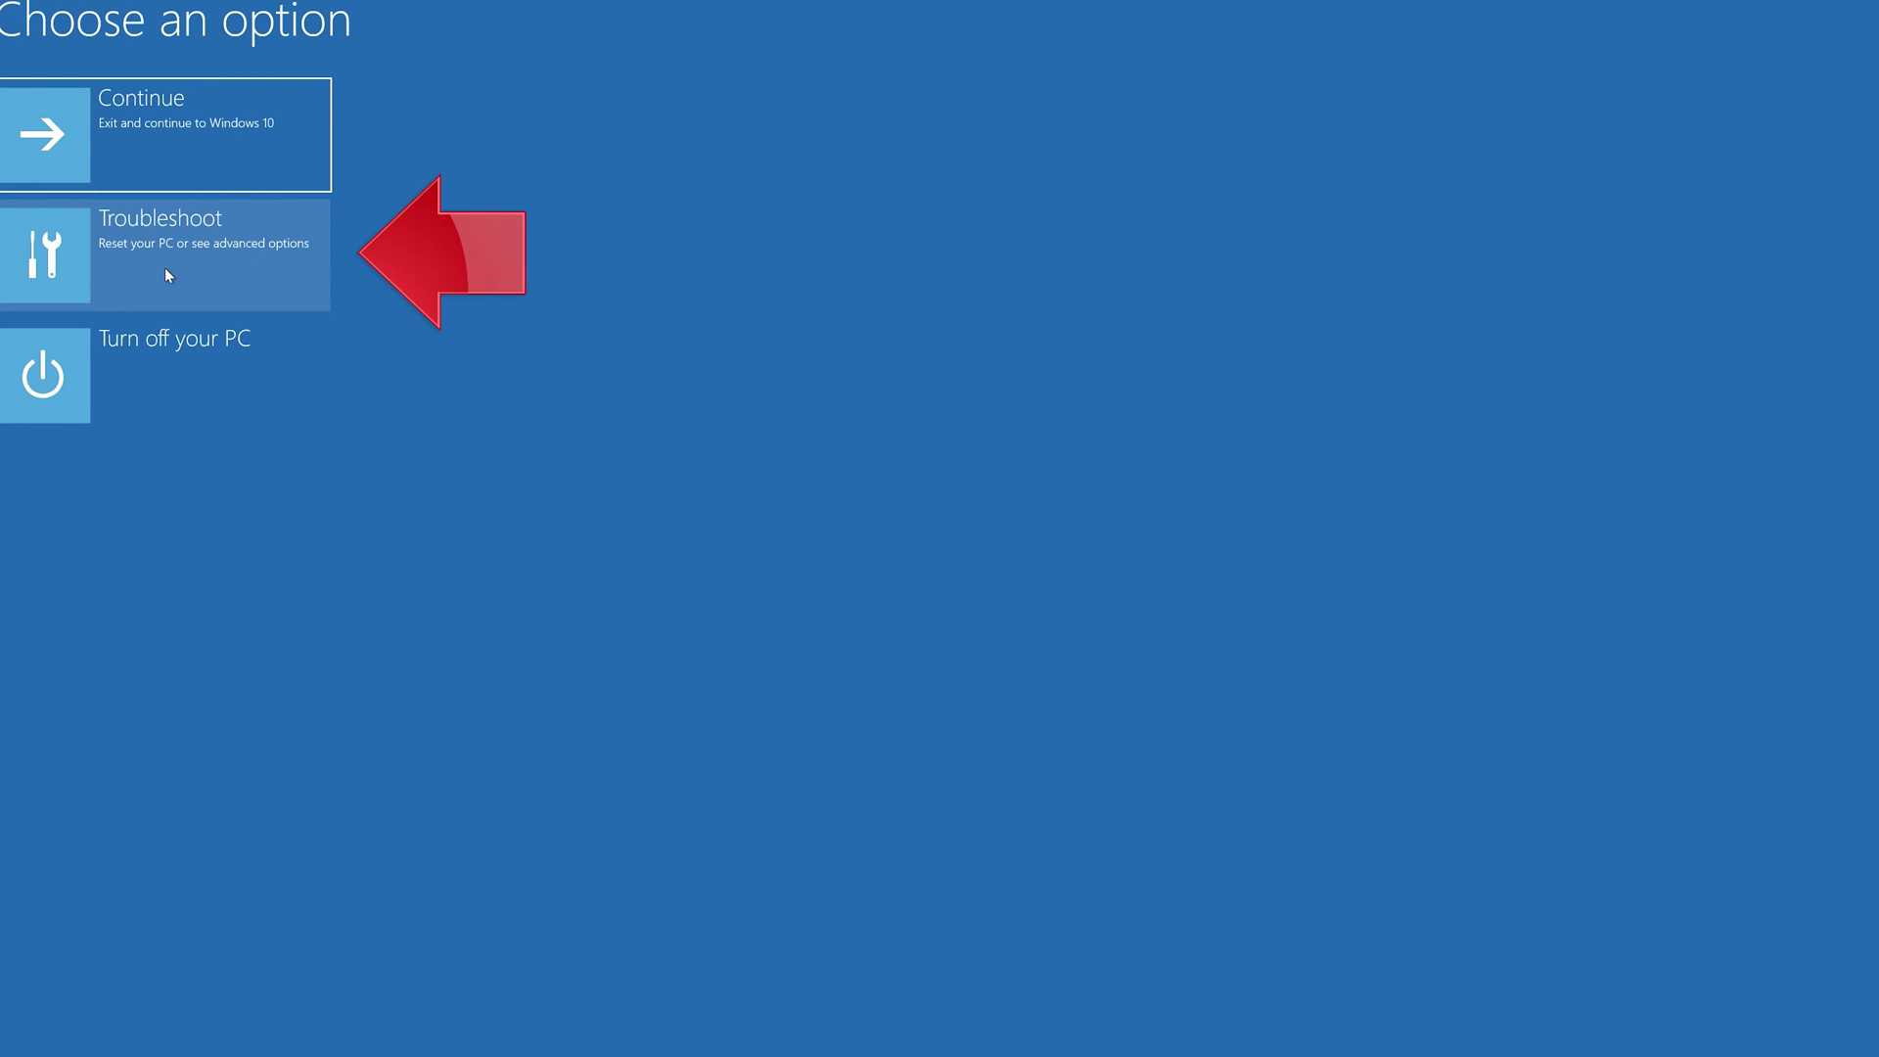
click(167, 271)
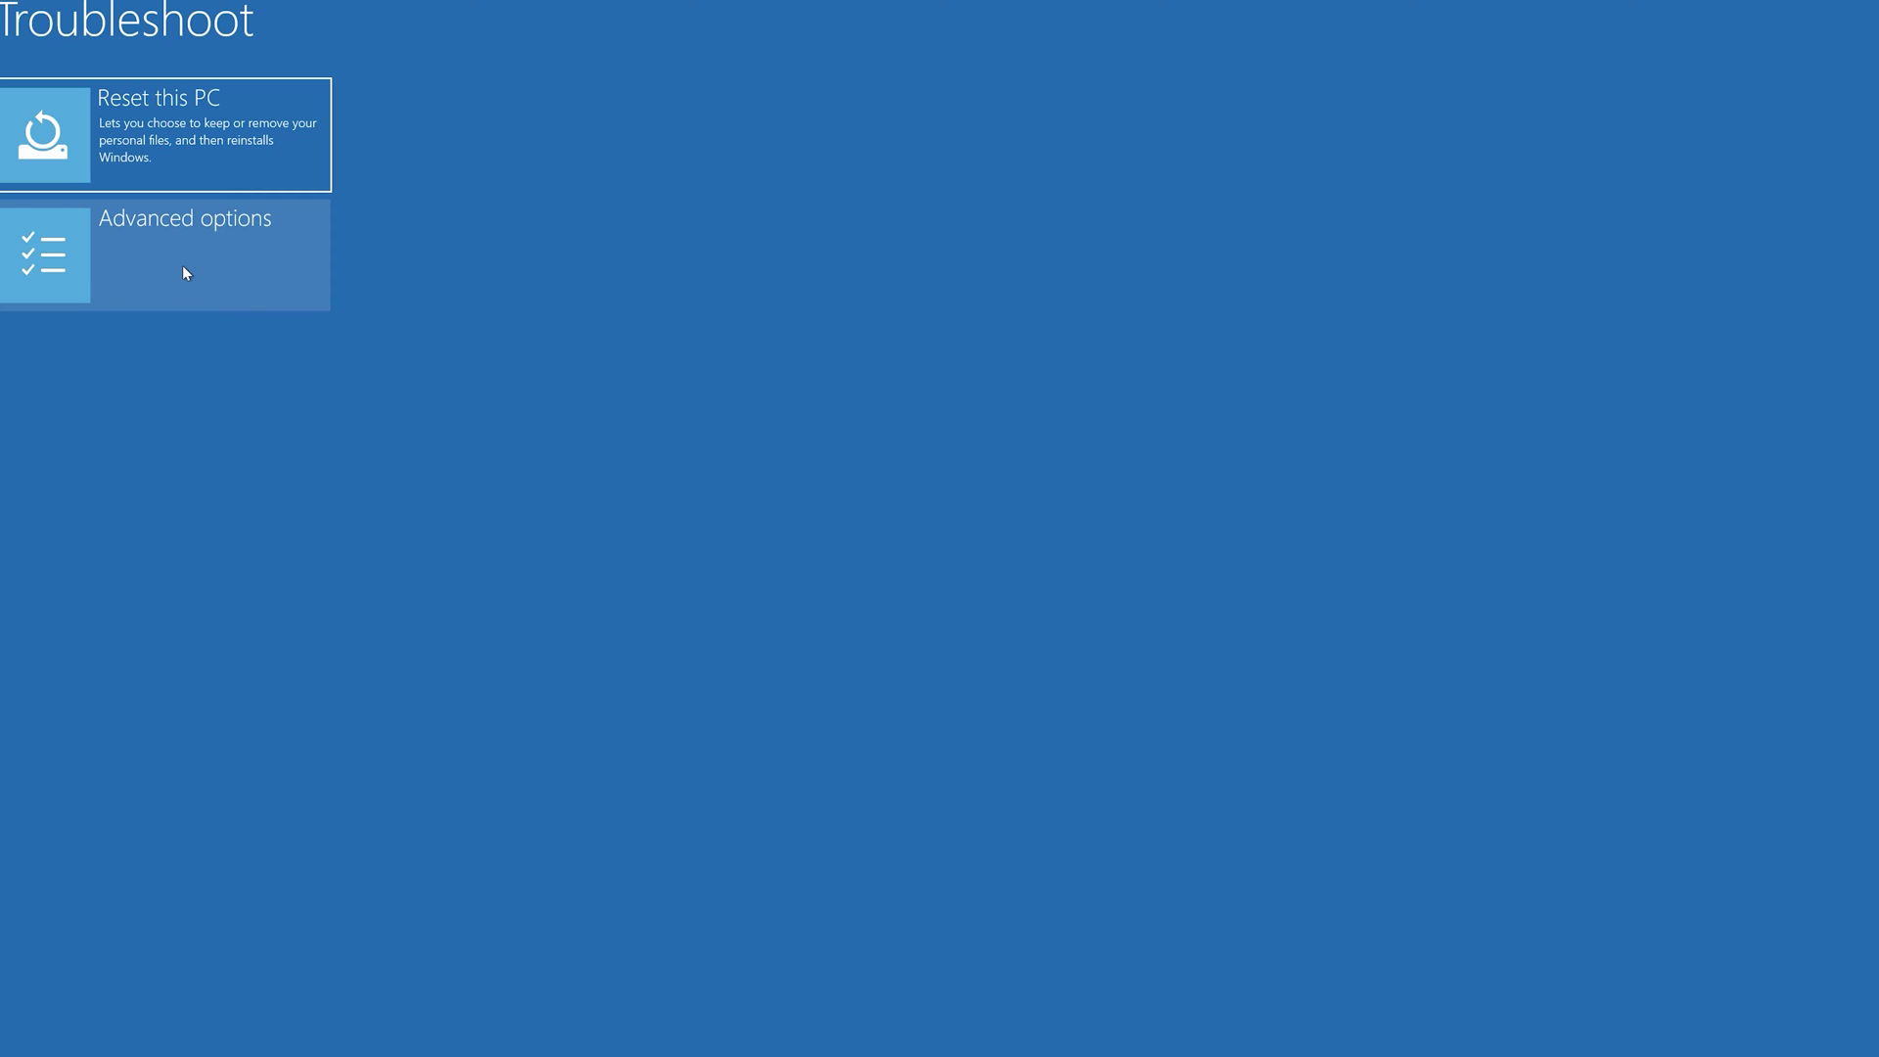
click(182, 266)
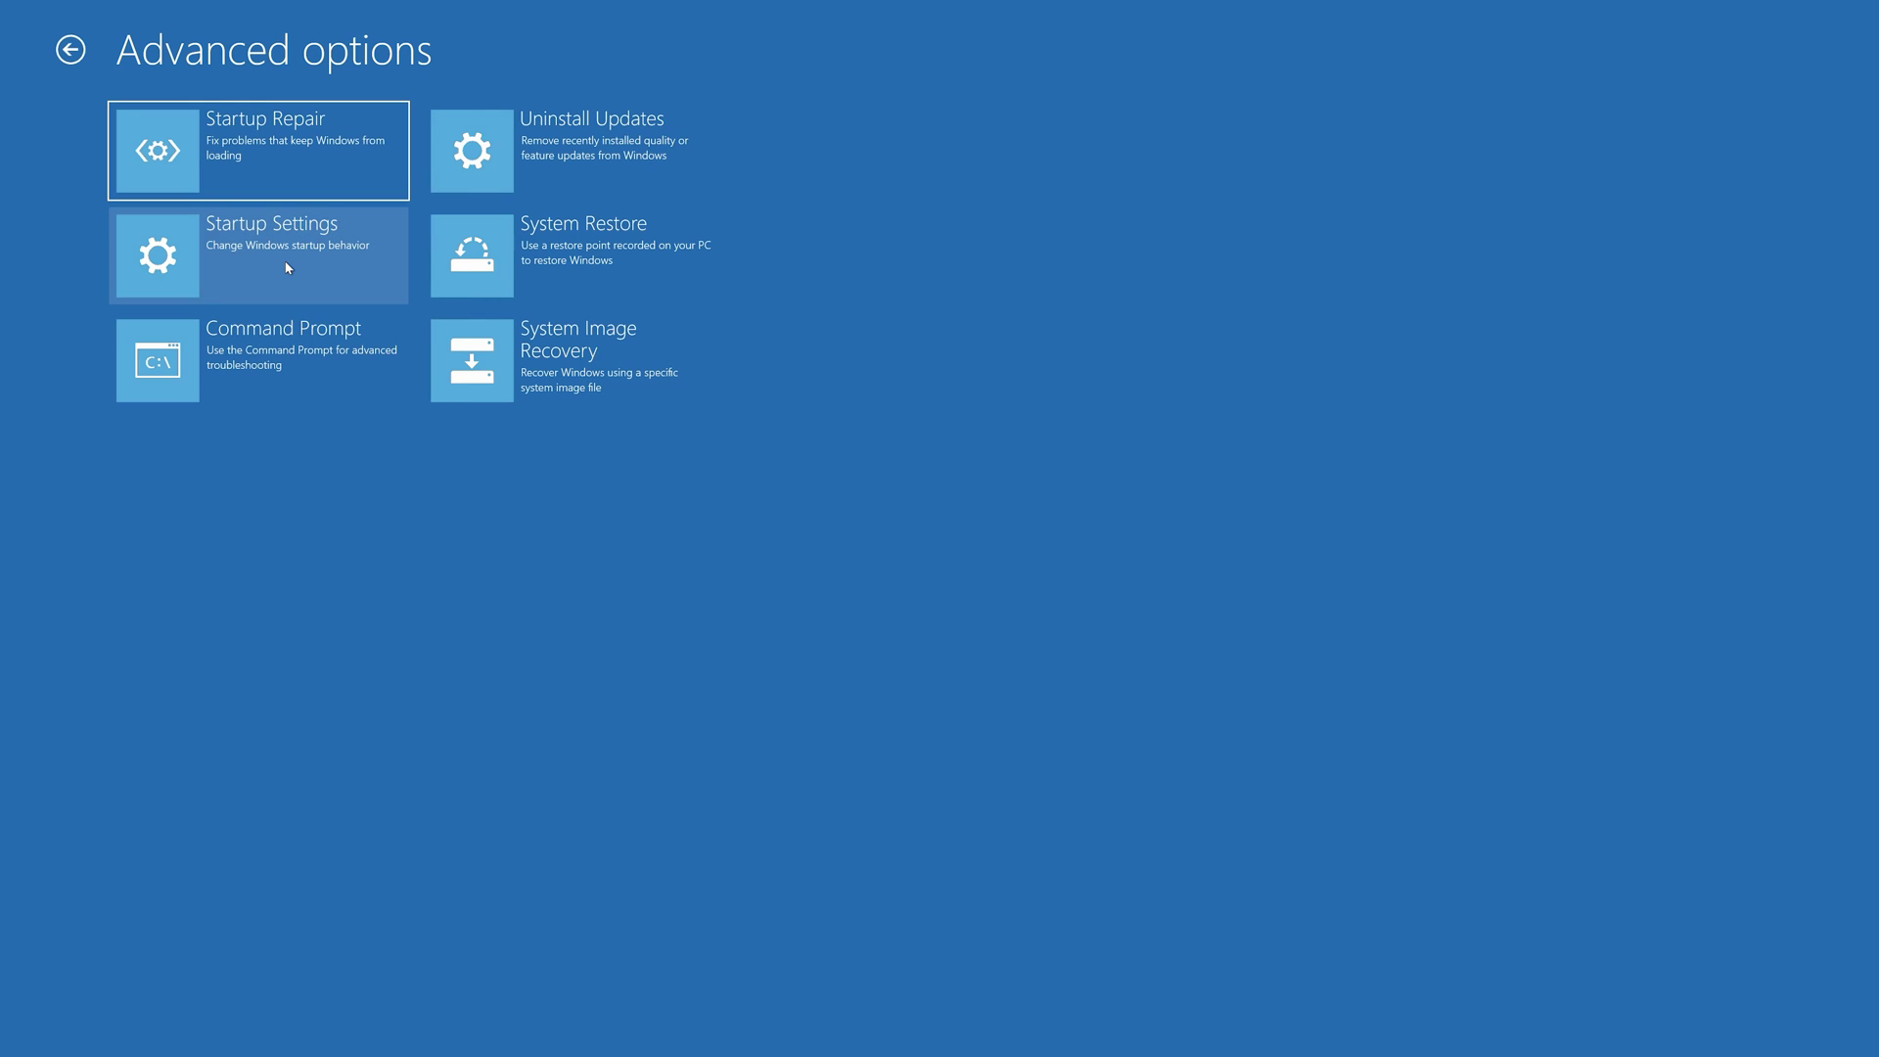
click(588, 263)
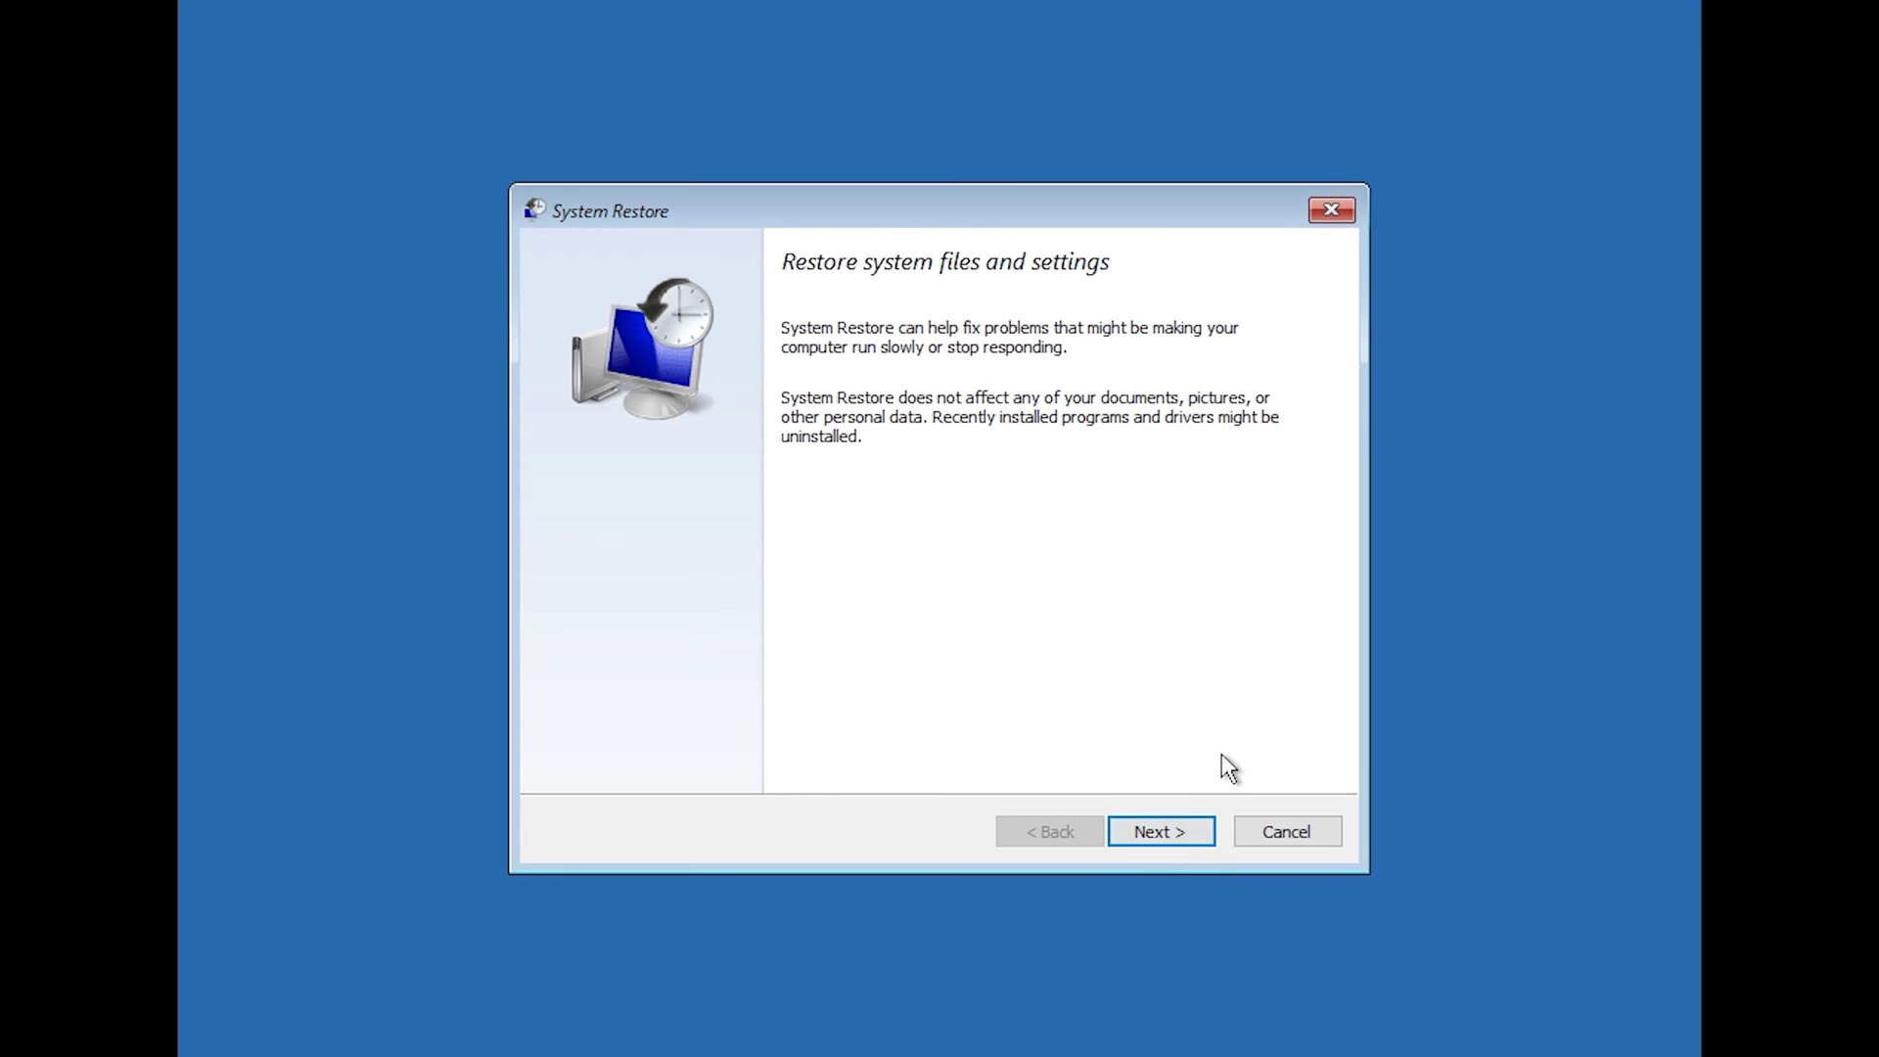
Step: Select the 1/10/2020 12:21:42 AM restore point, finish the wizard and confirm the restore
click(1162, 829)
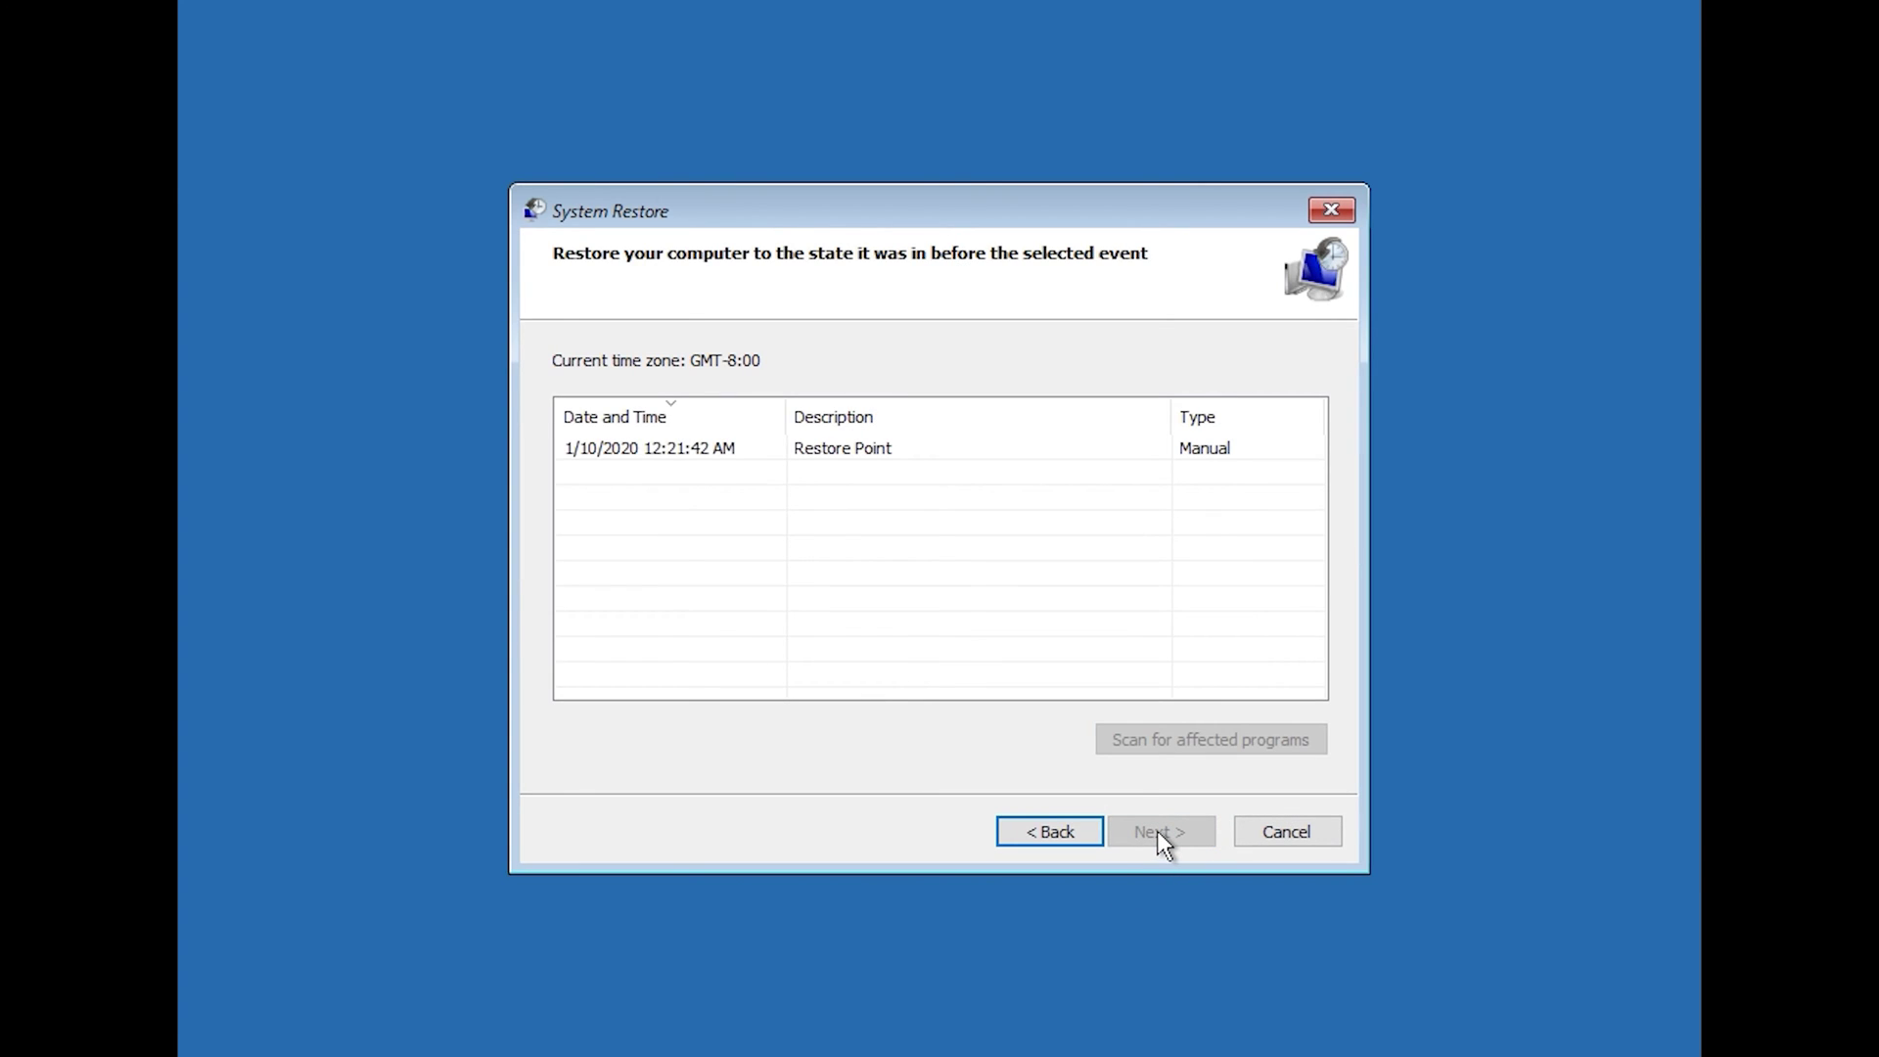
click(649, 450)
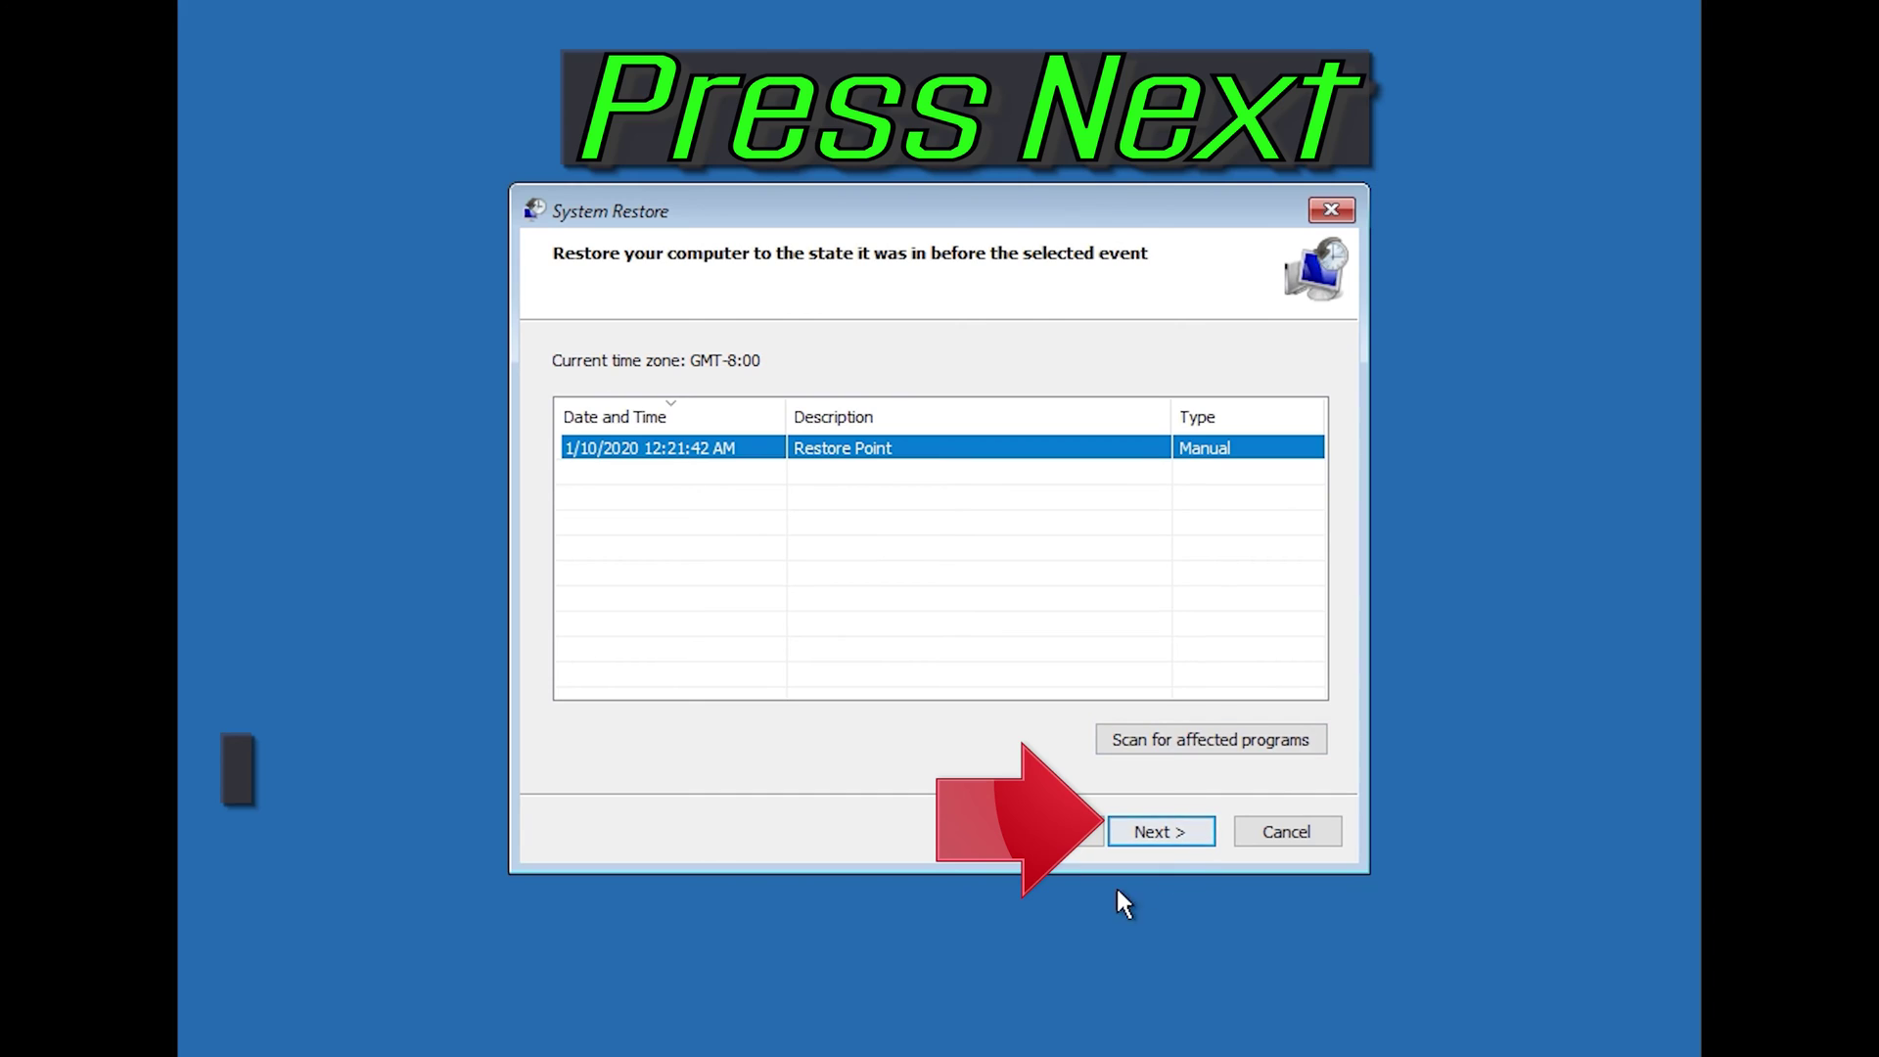
click(1162, 832)
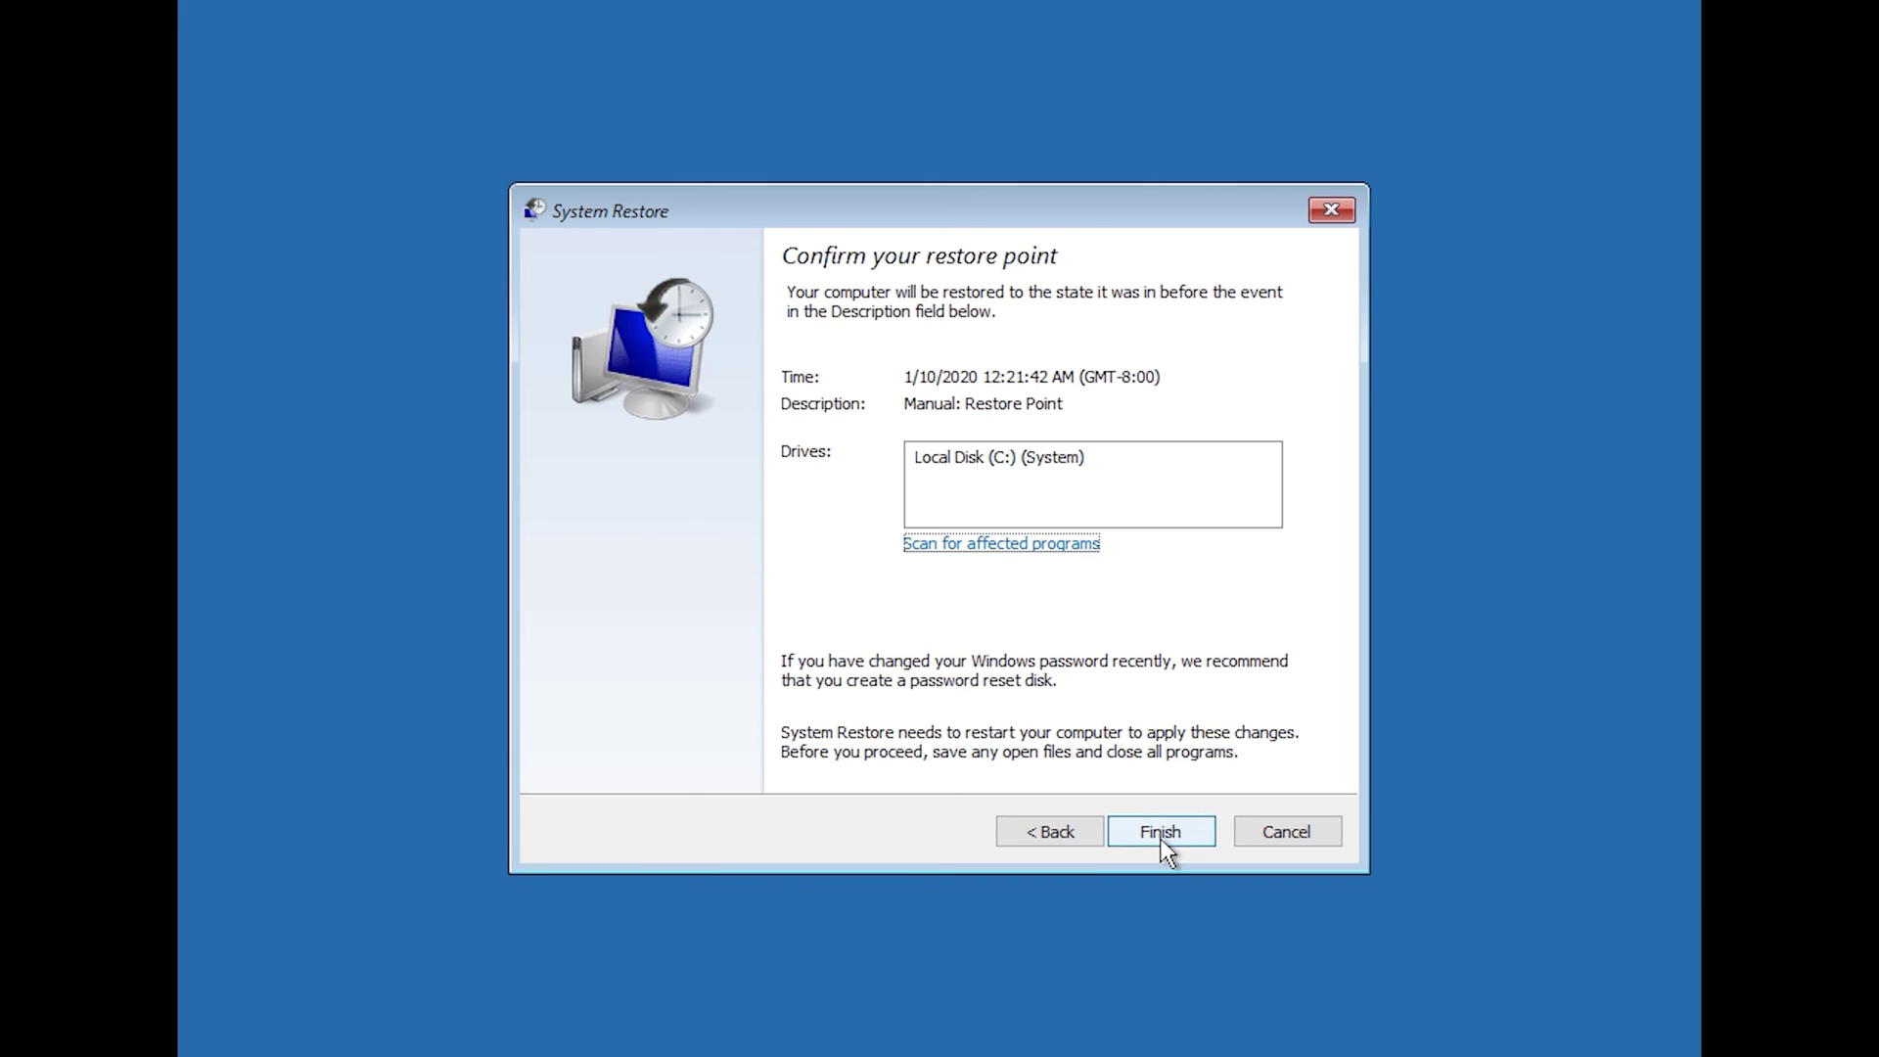
click(1161, 834)
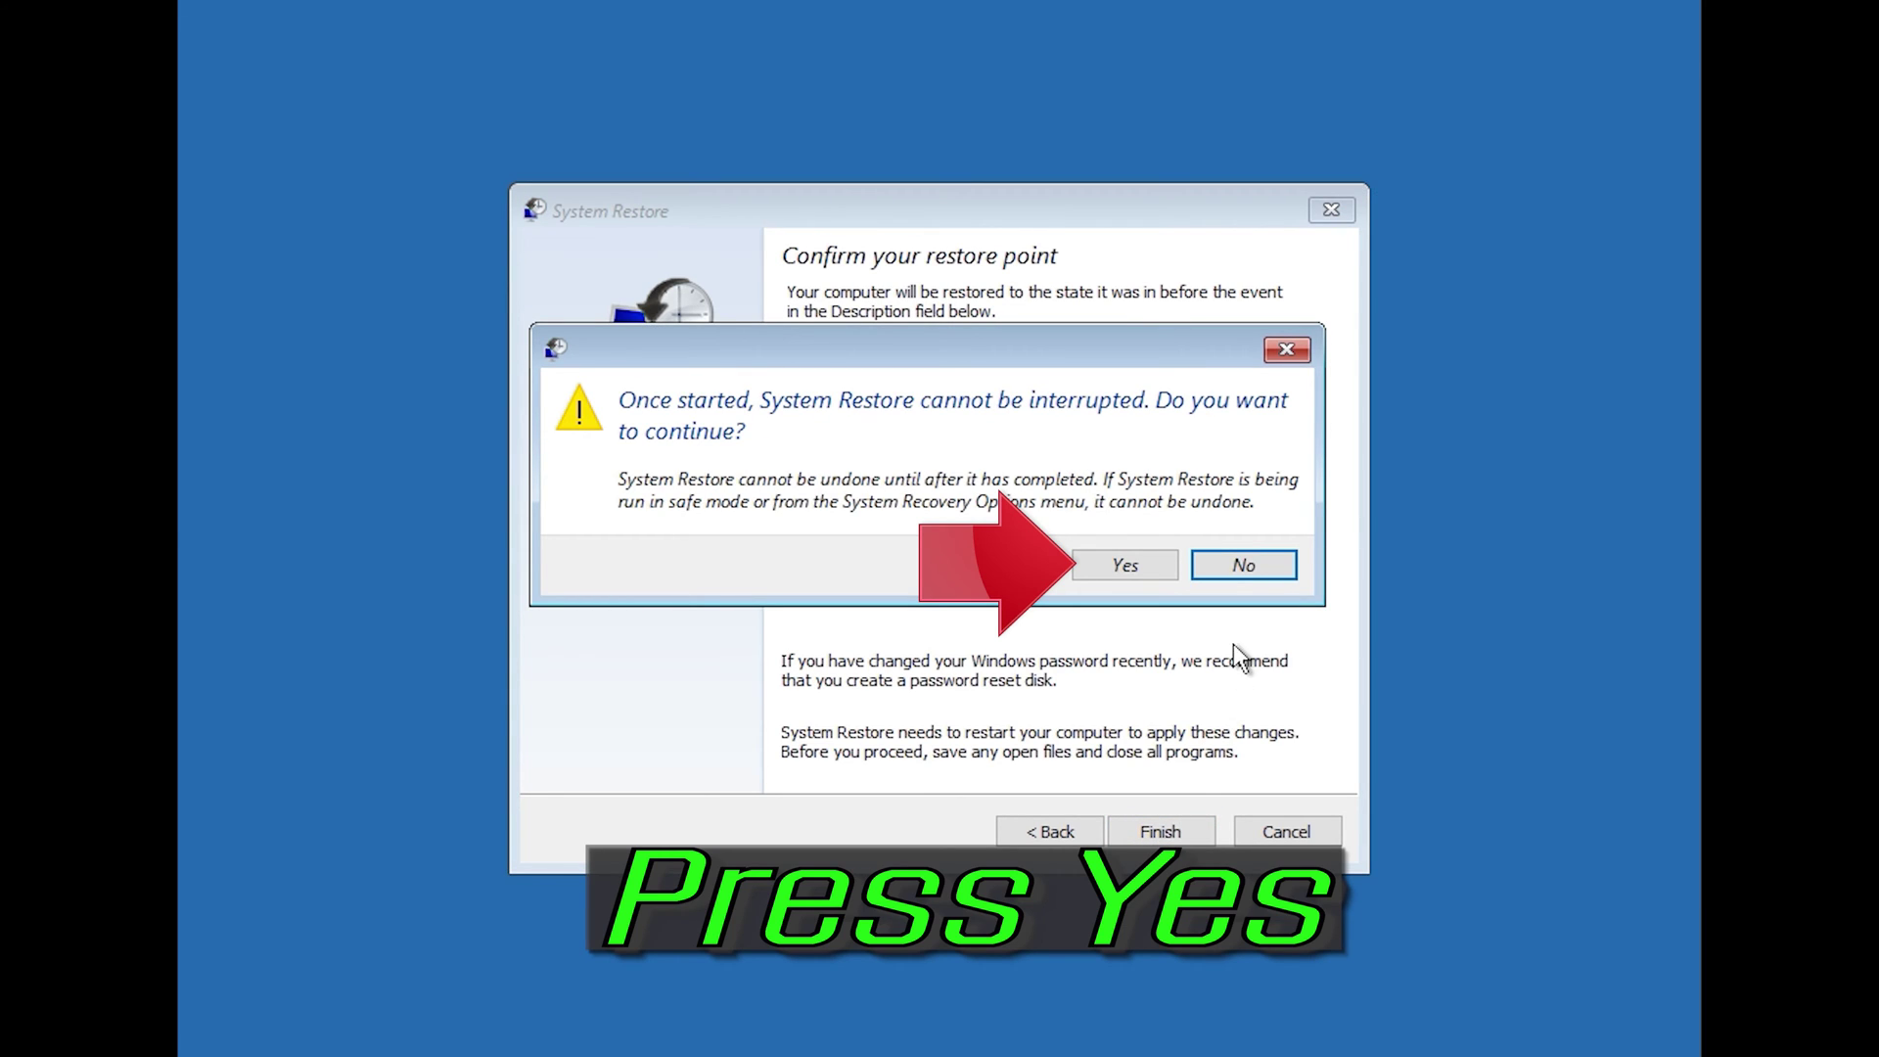
click(1114, 571)
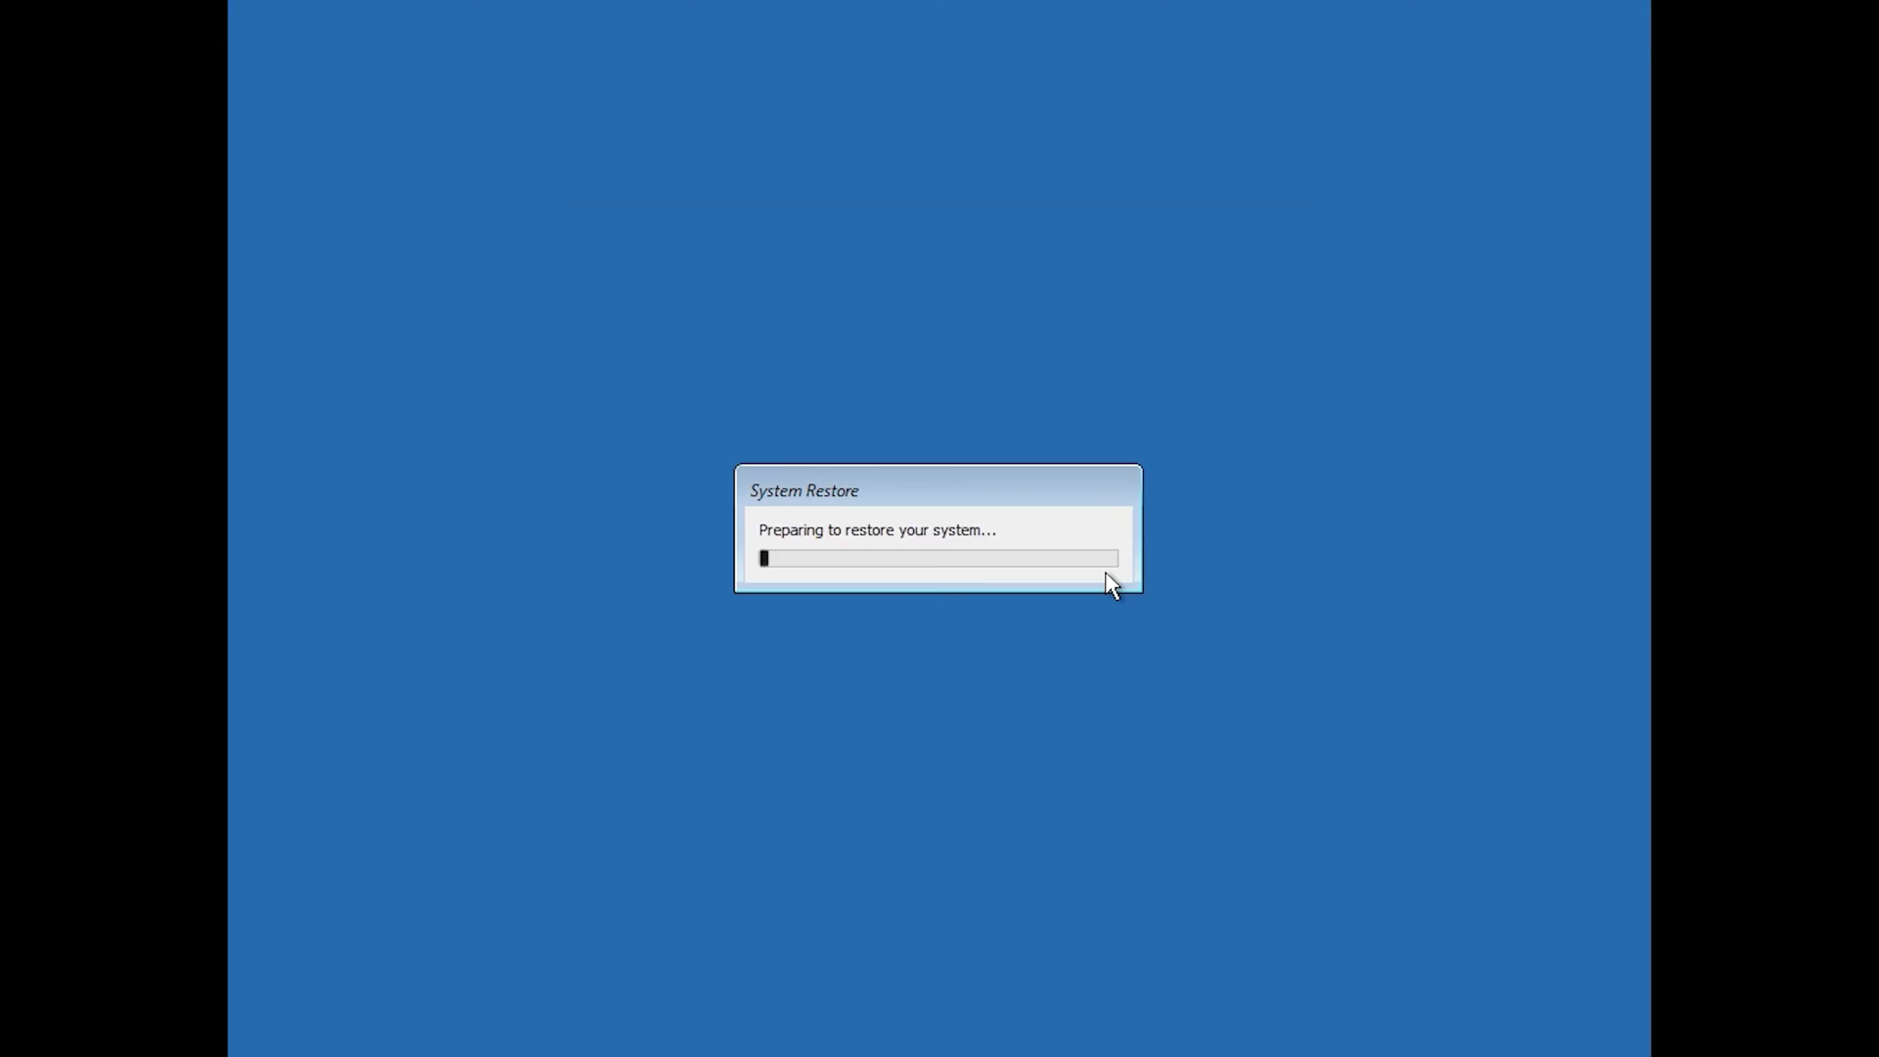